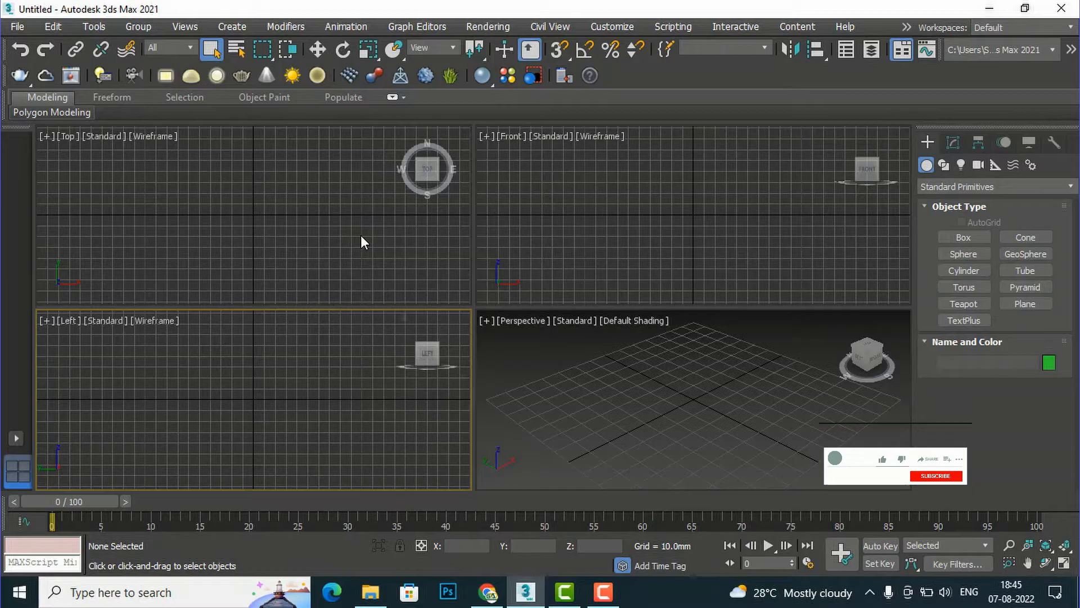
# Activate the Perspective viewport and maximize it to fill the whole viewport area.
pyautogui.click(572, 258)
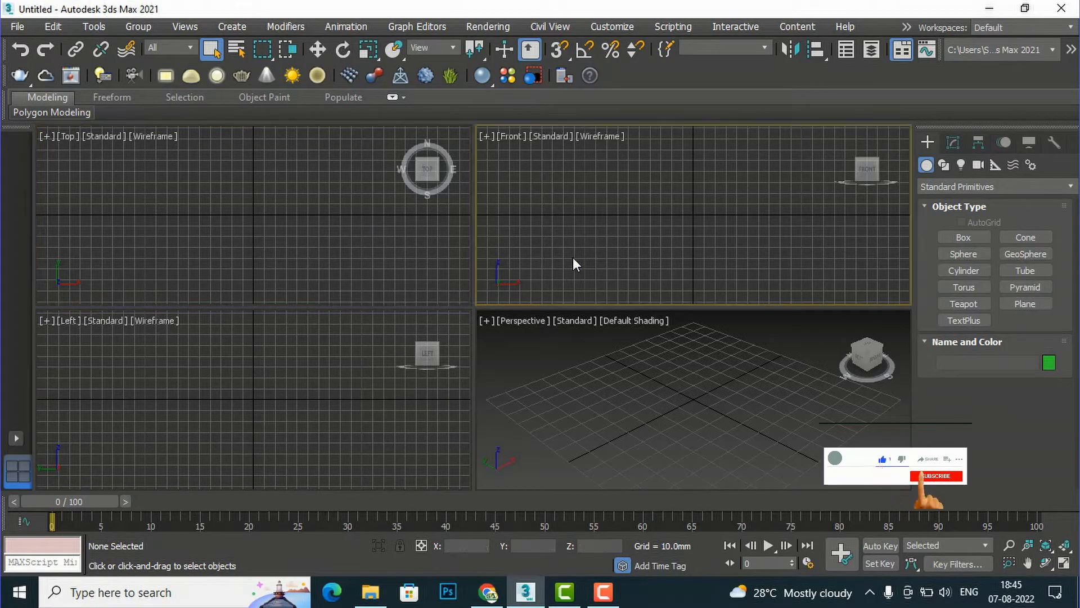
pyautogui.click(577, 414)
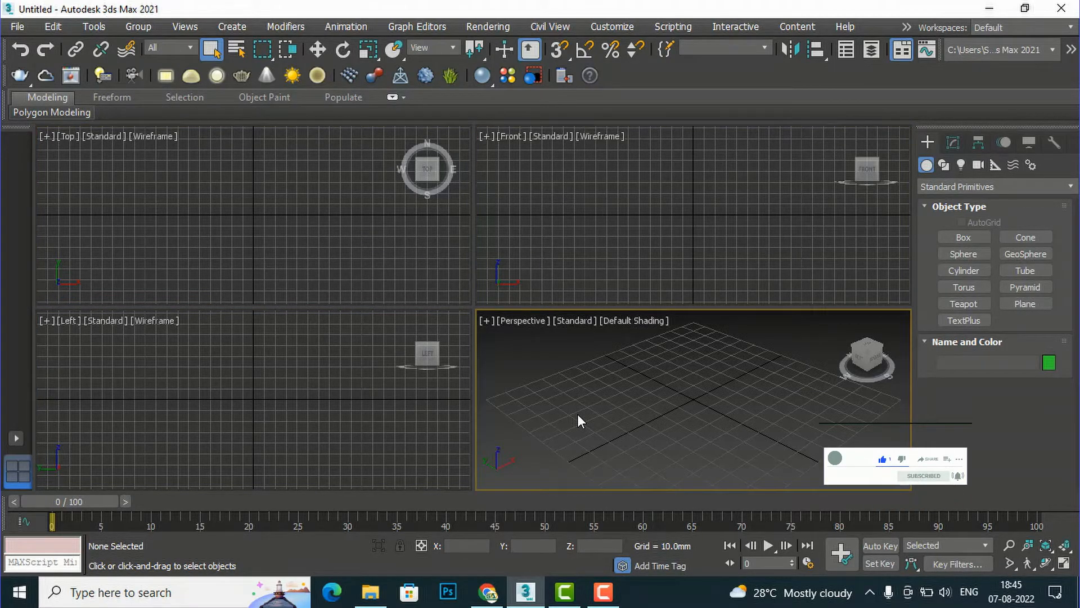
pyautogui.click(295, 403)
pyautogui.click(307, 219)
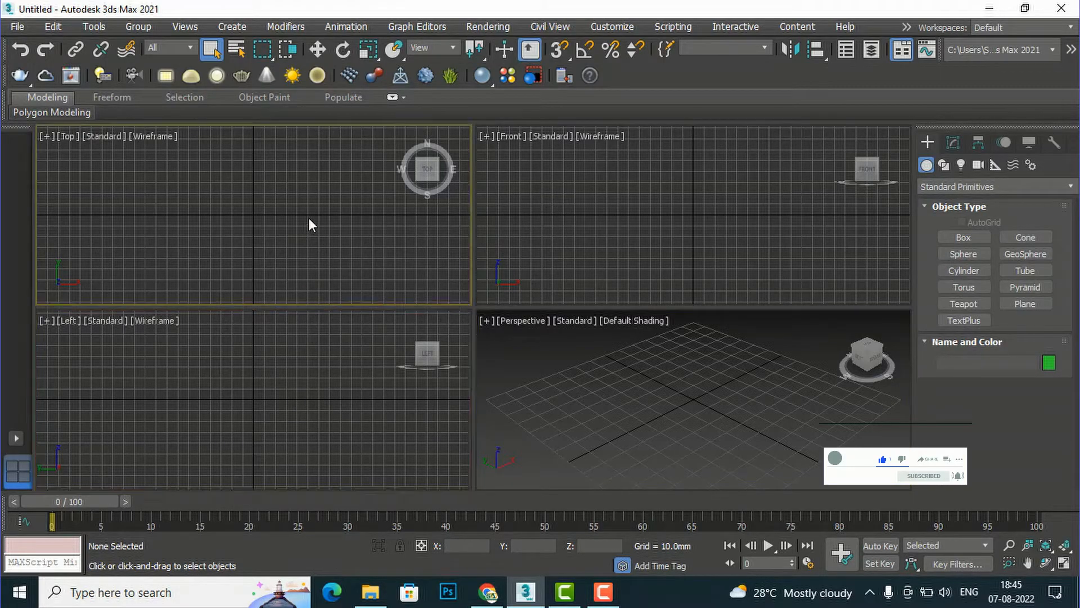
pyautogui.click(600, 215)
pyautogui.click(592, 381)
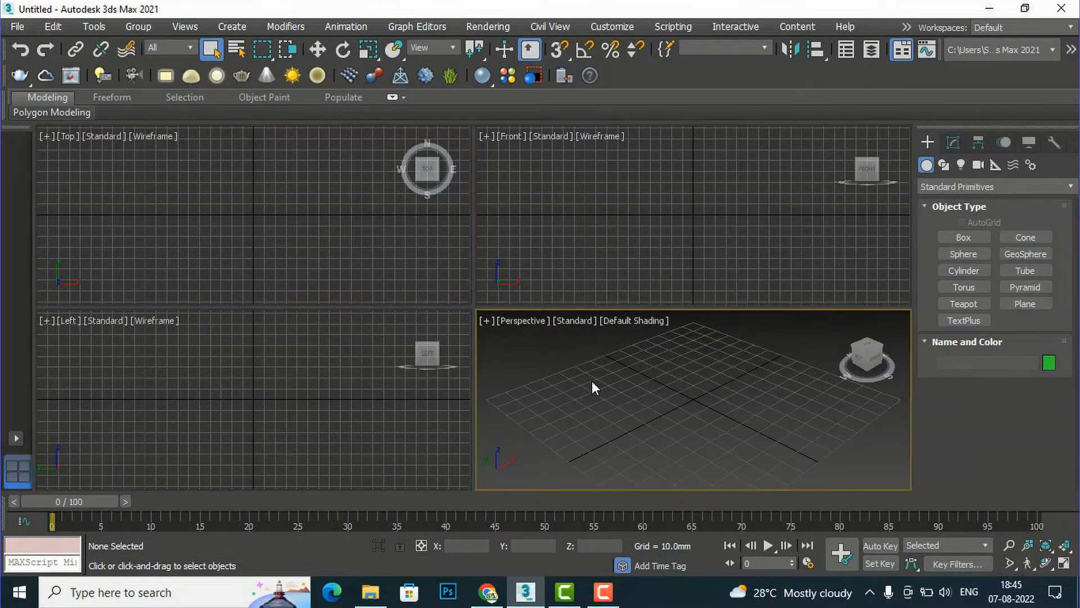
pyautogui.hotkey('alt', 'w')
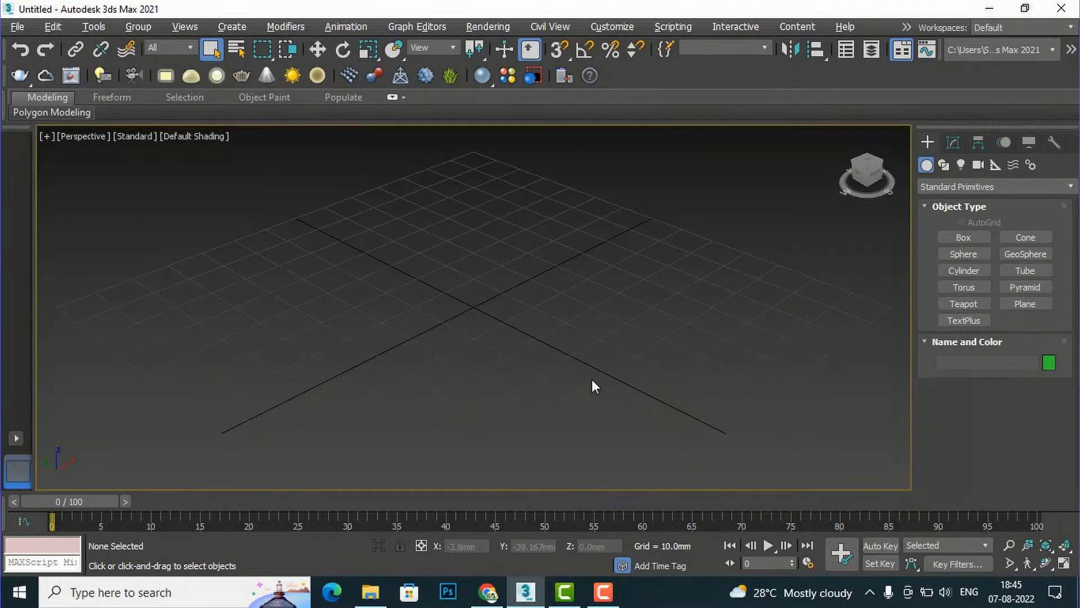
# Draw a circle spline with a radius of about 15.8 mm on the grid, just behind the origin.
pyautogui.click(961, 238)
pyautogui.click(939, 167)
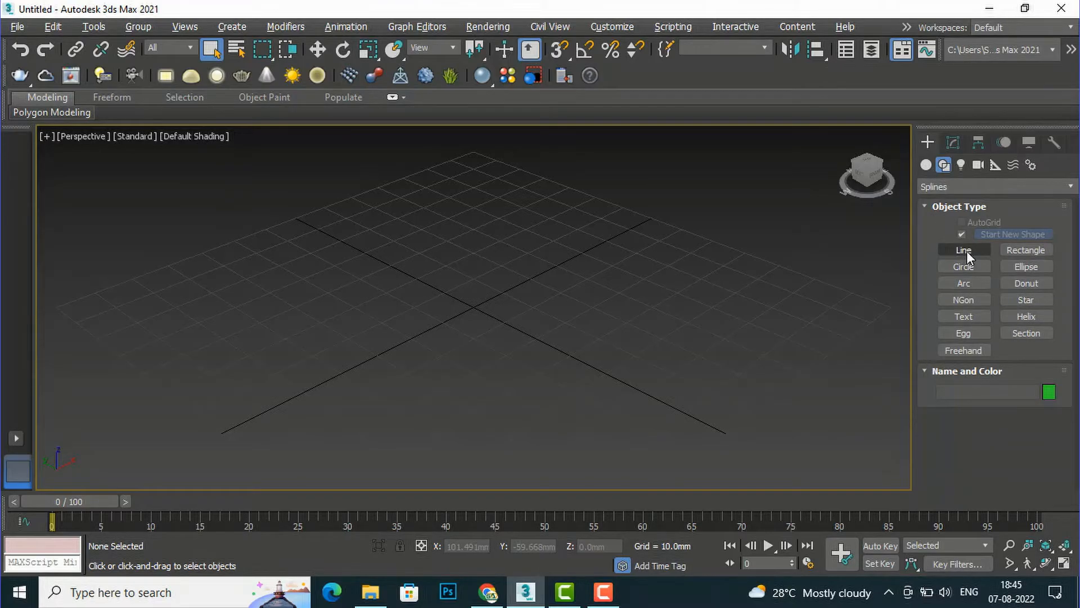
pyautogui.click(963, 266)
pyautogui.moveTo(525, 271); pyautogui.dragTo(498, 245)
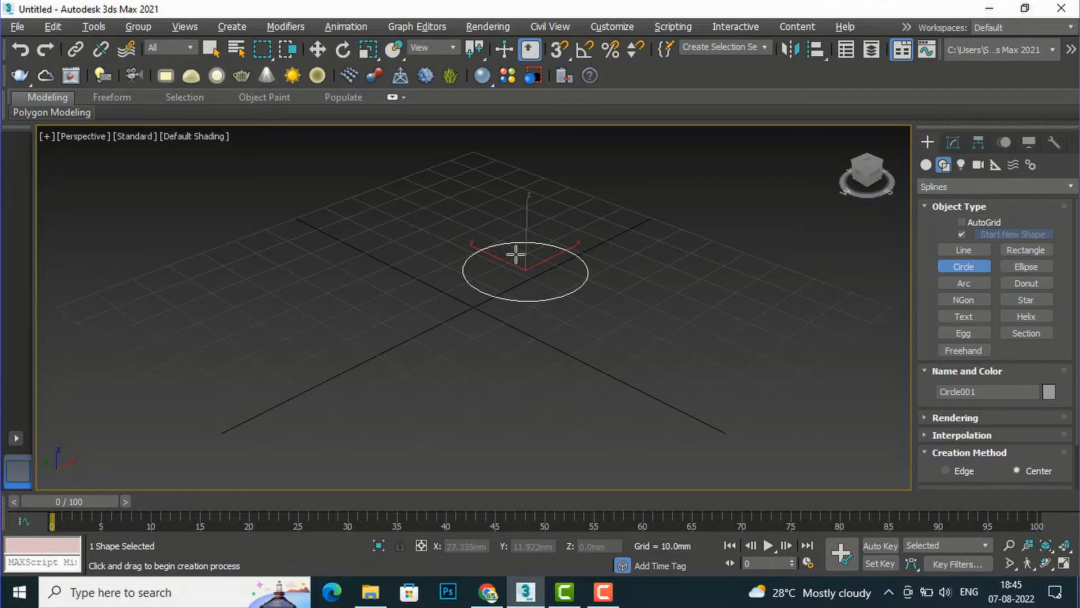
# Draw a rectangle spline on the grid's left side and an ellipse spline on its right side.
pyautogui.click(1025, 249)
pyautogui.moveTo(183, 345); pyautogui.dragTo(365, 339)
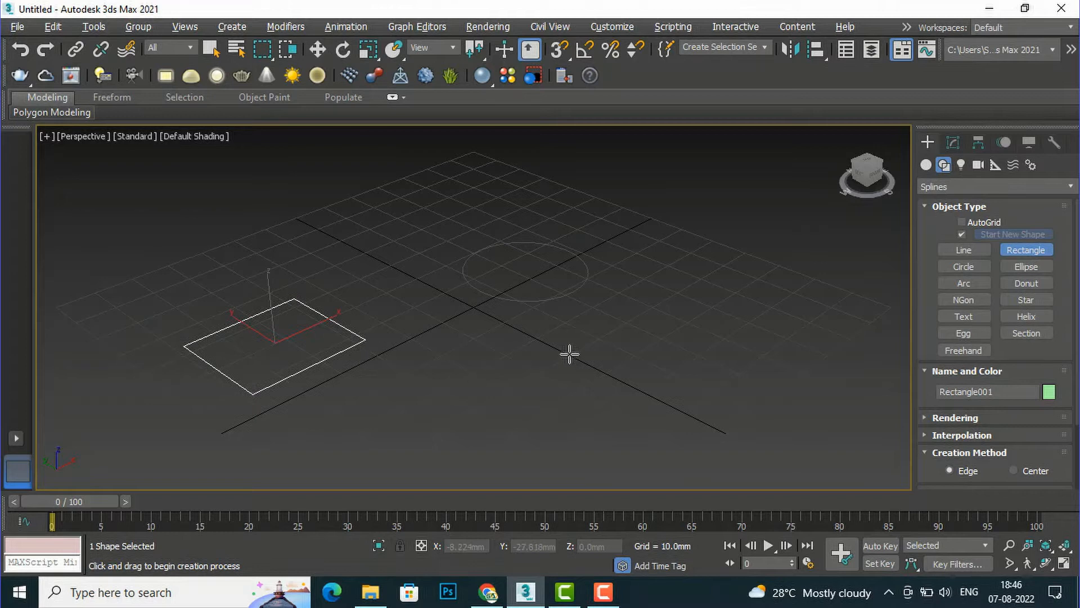
pyautogui.click(1035, 265)
pyautogui.moveTo(579, 397); pyautogui.dragTo(774, 367)
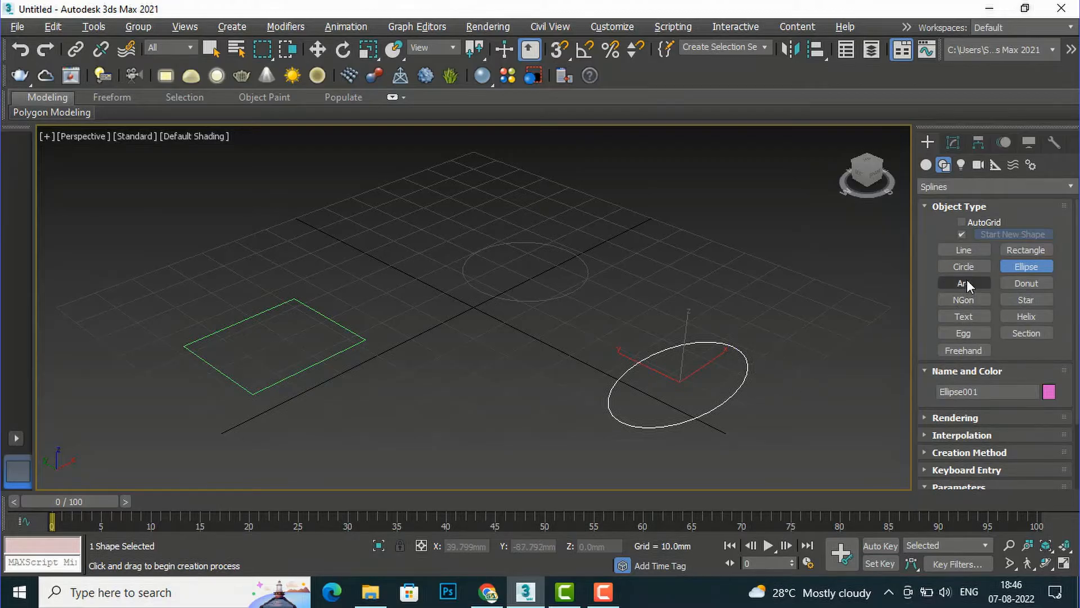
# Draw an open, four-segment line spline on the grid in front of the rectangle and ellipse.
pyautogui.click(965, 252)
pyautogui.scroll(-2, 427, 241)
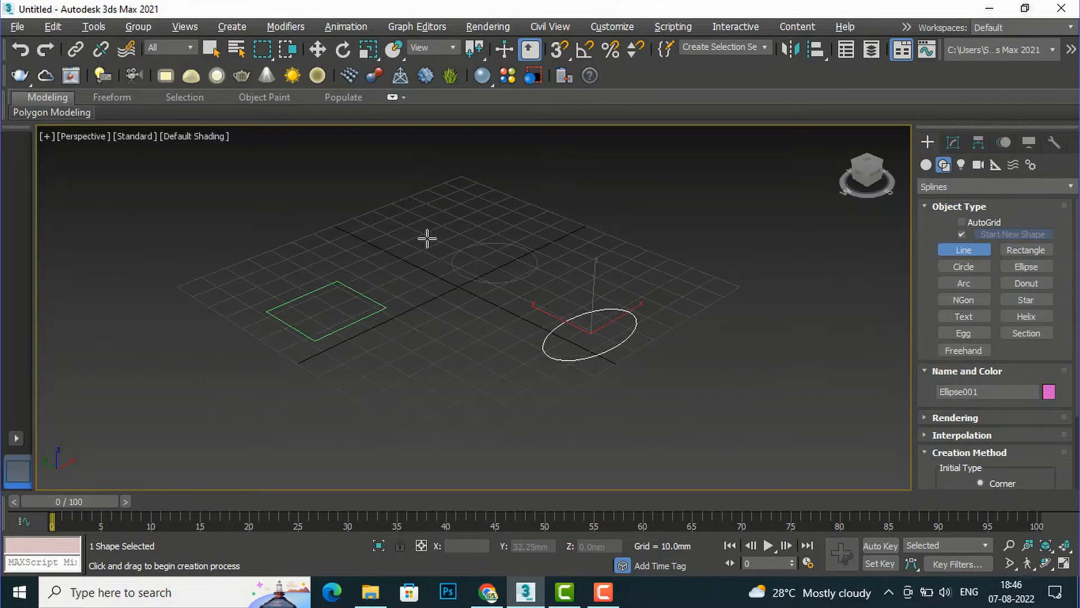
pyautogui.click(382, 398)
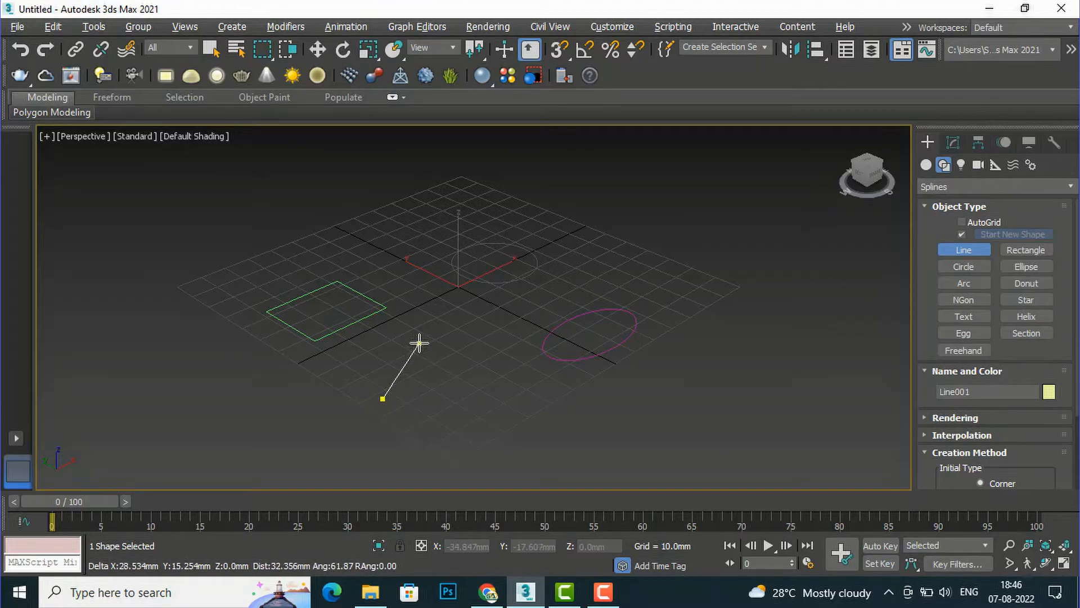
pyautogui.click(419, 343)
pyautogui.click(502, 370)
pyautogui.click(463, 412)
pyautogui.click(438, 420)
pyautogui.click(393, 403)
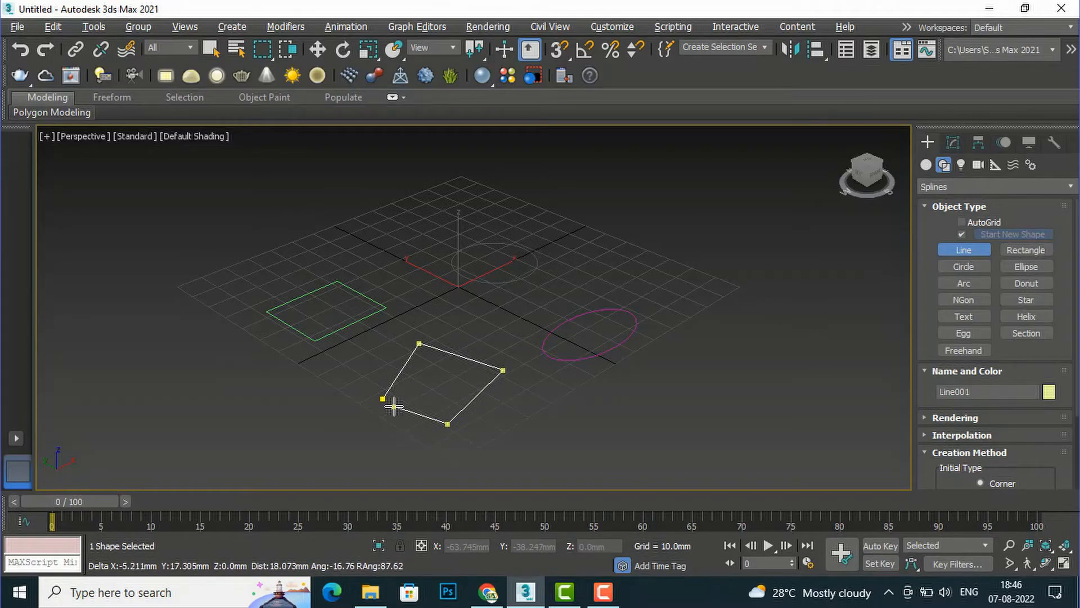
pyautogui.rightClick(422, 412)
pyautogui.rightClick(405, 414)
pyautogui.scroll(4, 405, 414)
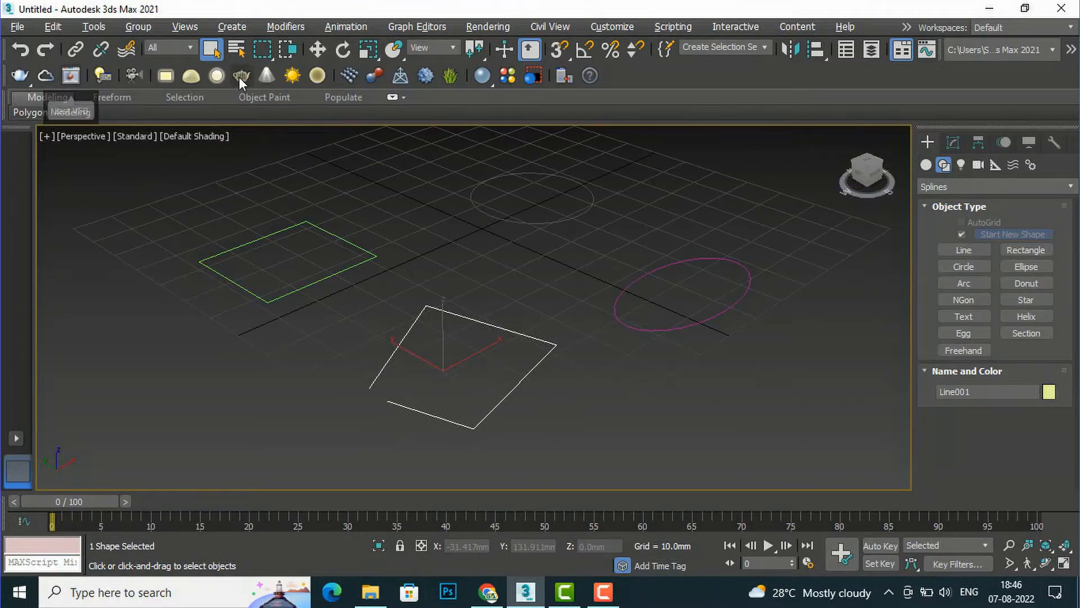
# Apply an Extrude modifier to the rectangle spline.
pyautogui.click(251, 243)
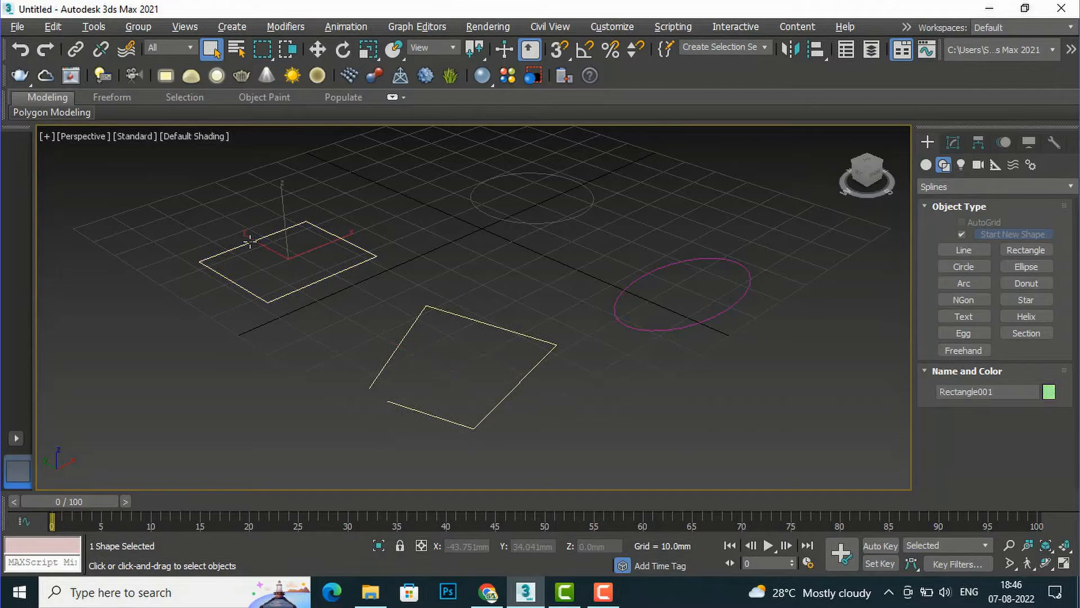
pyautogui.click(957, 144)
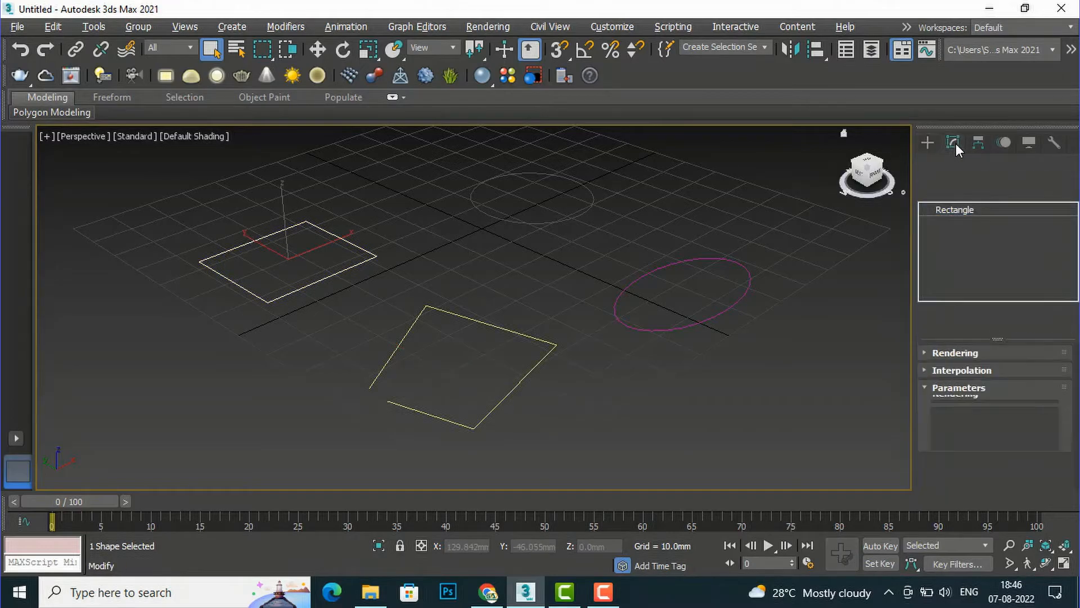
pyautogui.click(970, 191)
pyautogui.click(1064, 192)
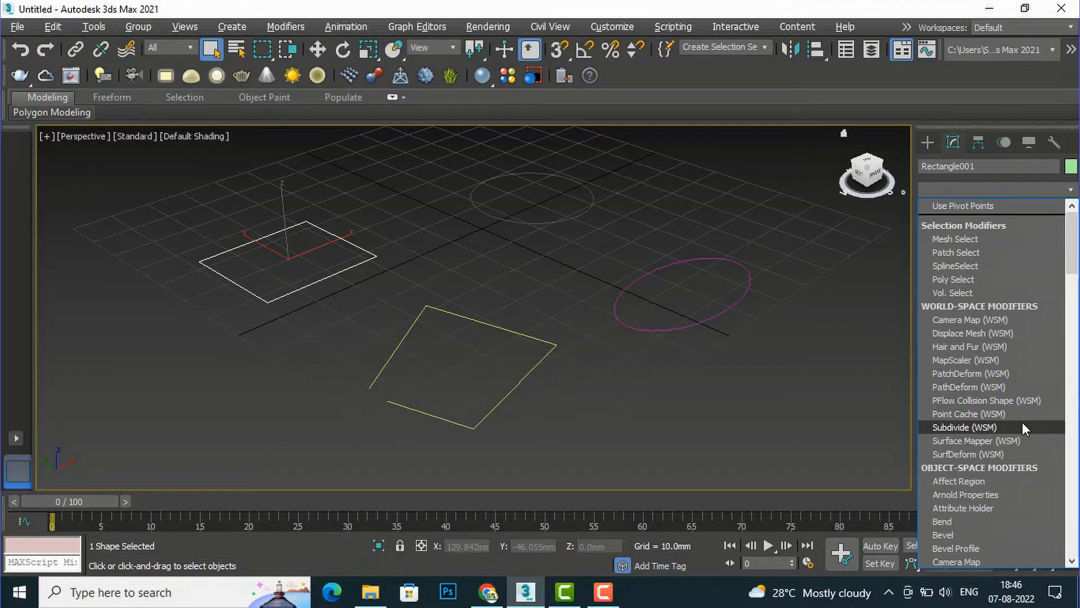
pyautogui.scroll(-3, 1022, 422)
pyautogui.press('e')
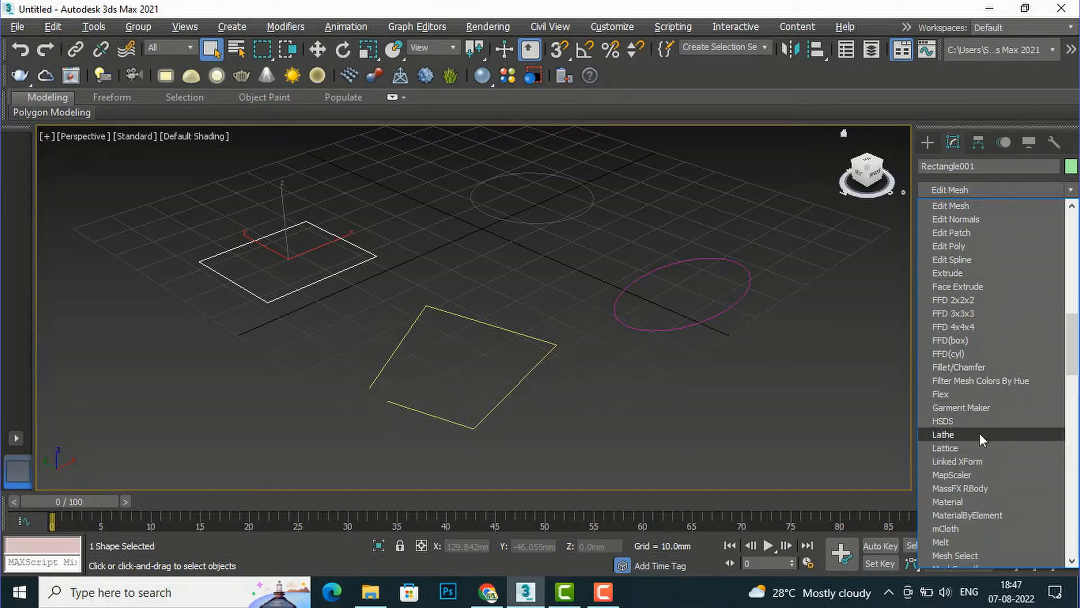
pyautogui.click(953, 274)
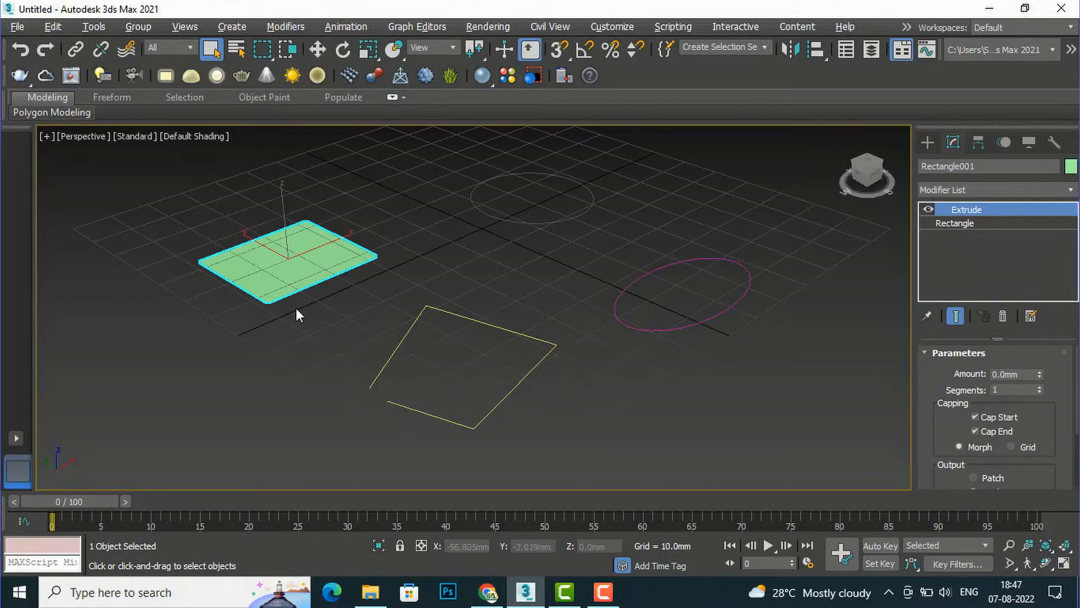
# Set the rectangle's extrusion amount to 18 mm.
pyautogui.scroll(3, 188, 238)
pyautogui.scroll(2, 188, 238)
pyautogui.scroll(-2, 188, 238)
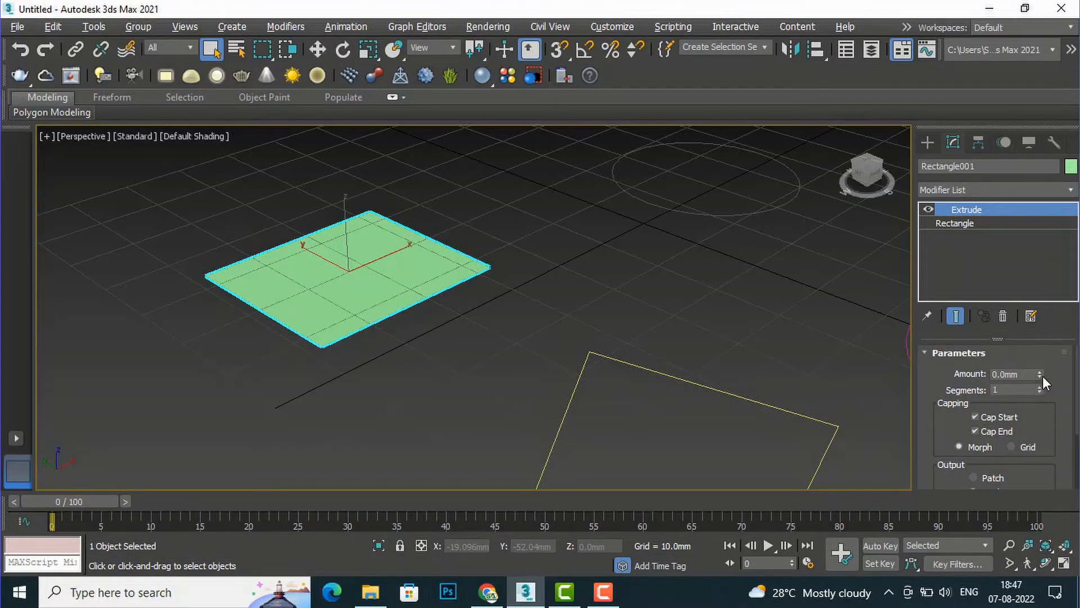
pyautogui.moveTo(1041, 372); pyautogui.dragTo(1055, 345)
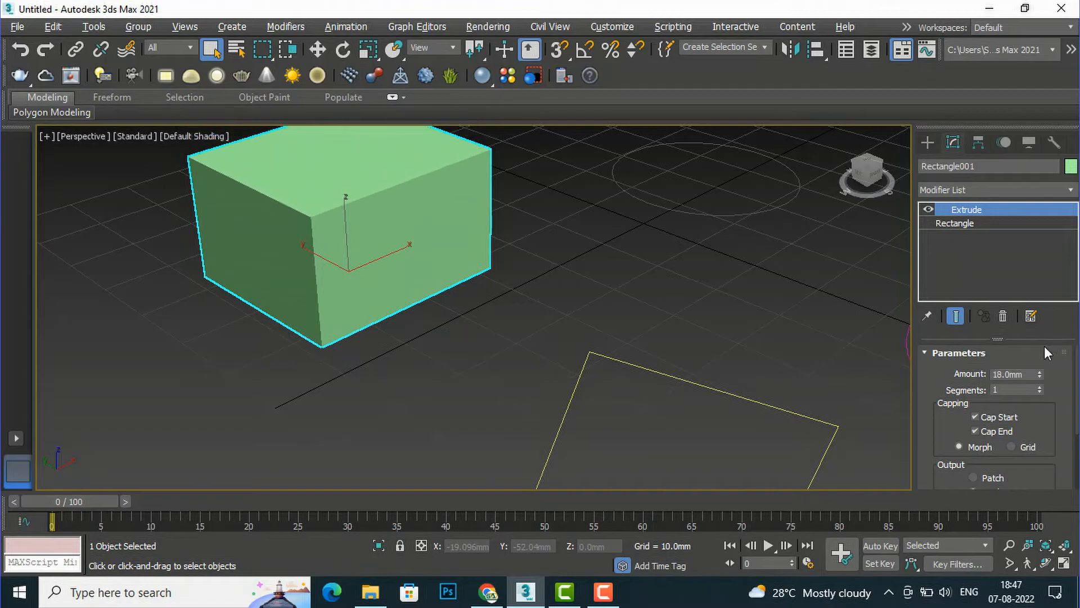
pyautogui.scroll(-2, 401, 322)
pyautogui.scroll(2, 417, 276)
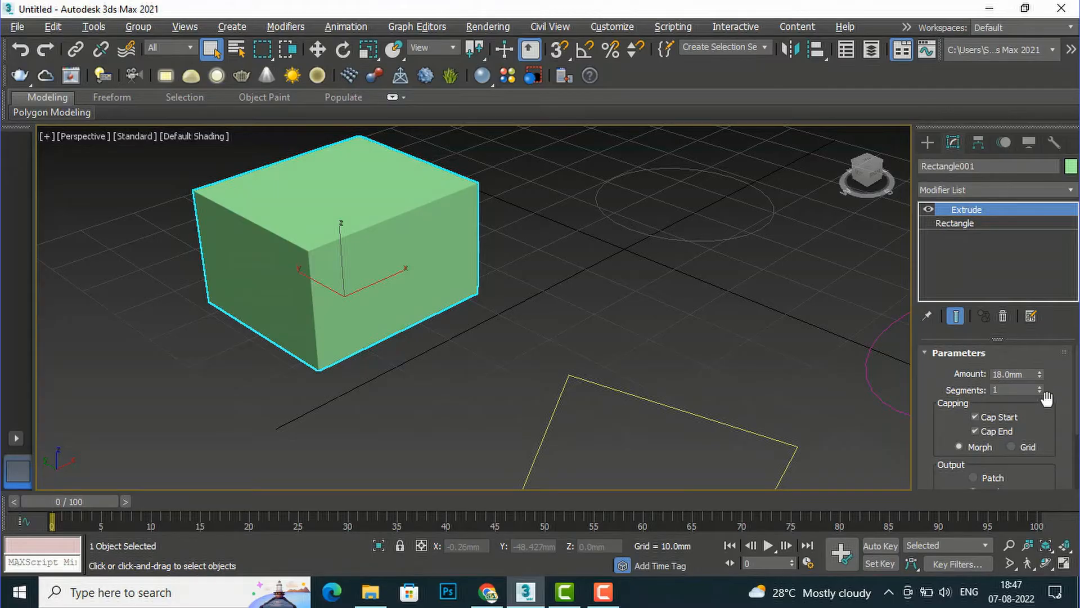
# Set the rectangle's extrusion to 7 segments and turn on Edged Faces display in the Perspective viewport.
pyautogui.moveTo(1042, 390)
pyautogui.mouseDown()
pyautogui.moveTo(1041, 333)
pyautogui.moveTo(1045, 389)
pyautogui.mouseUp()
pyautogui.click(190, 137)
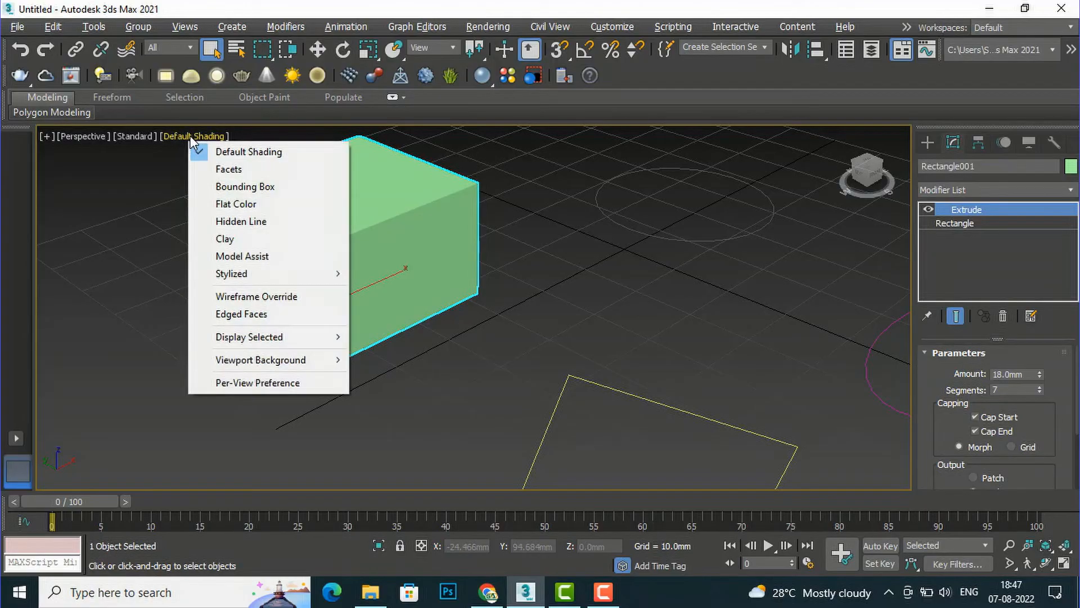
pyautogui.click(225, 318)
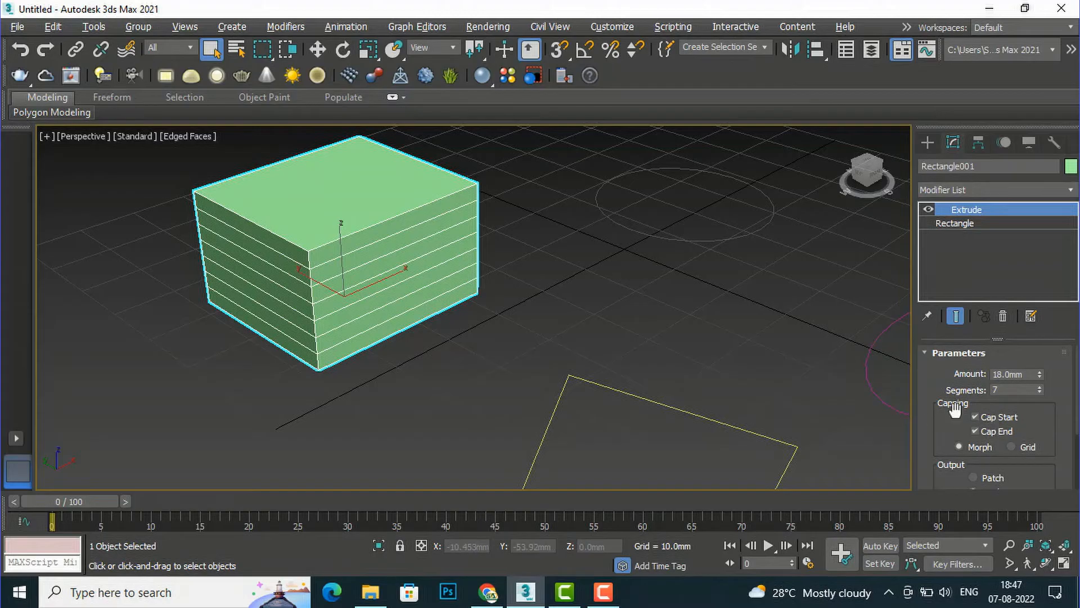
# Apply an Extrude modifier to the circle spline with an amount of 34 mm.
pyautogui.scroll(-3, 398, 306)
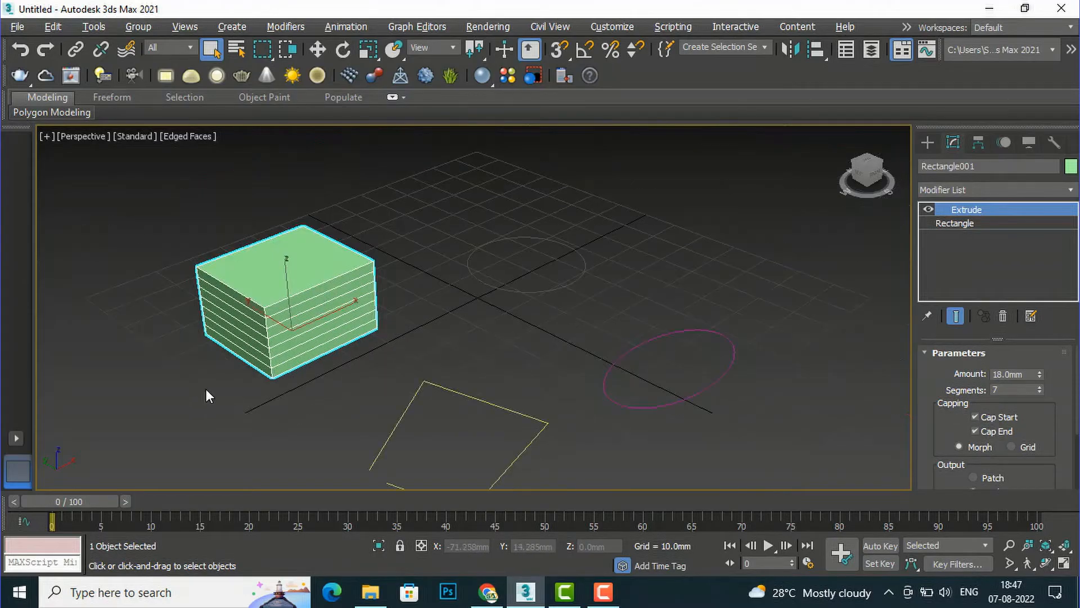
pyautogui.click(542, 291)
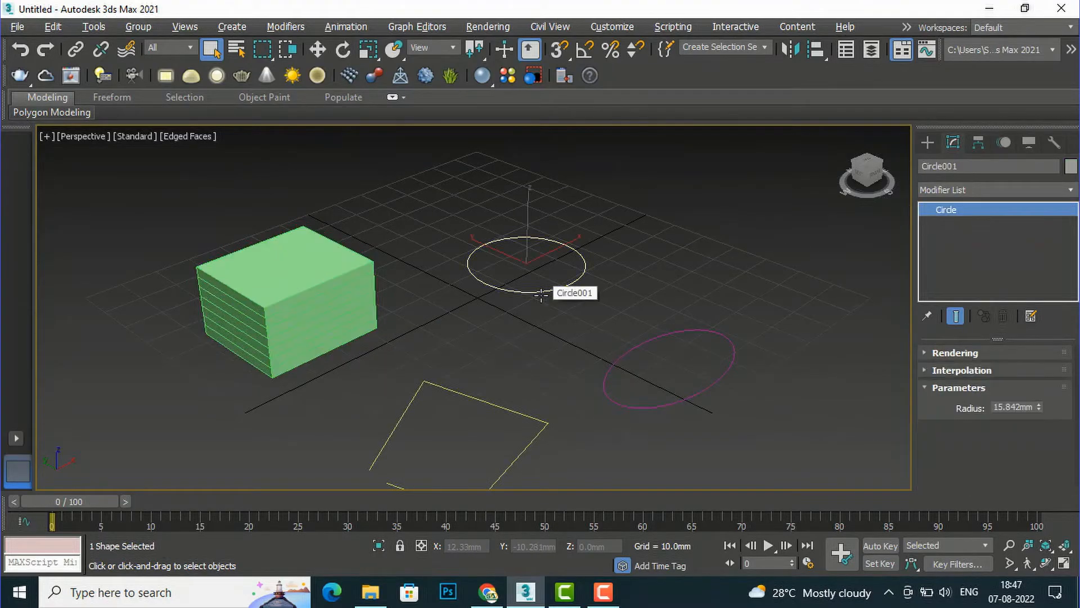
pyautogui.click(984, 187)
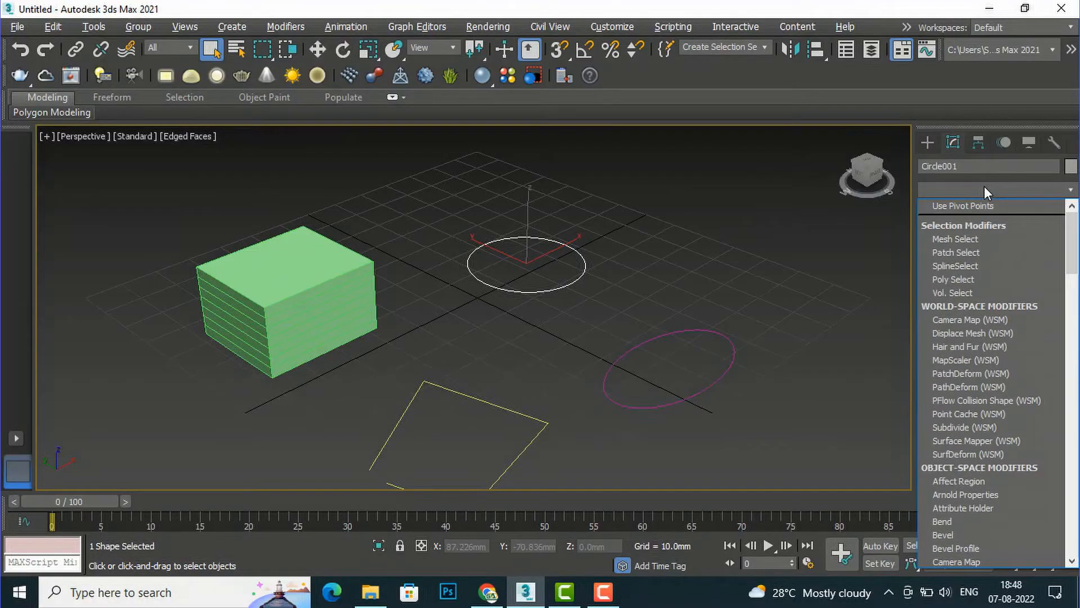
pyautogui.press('e')
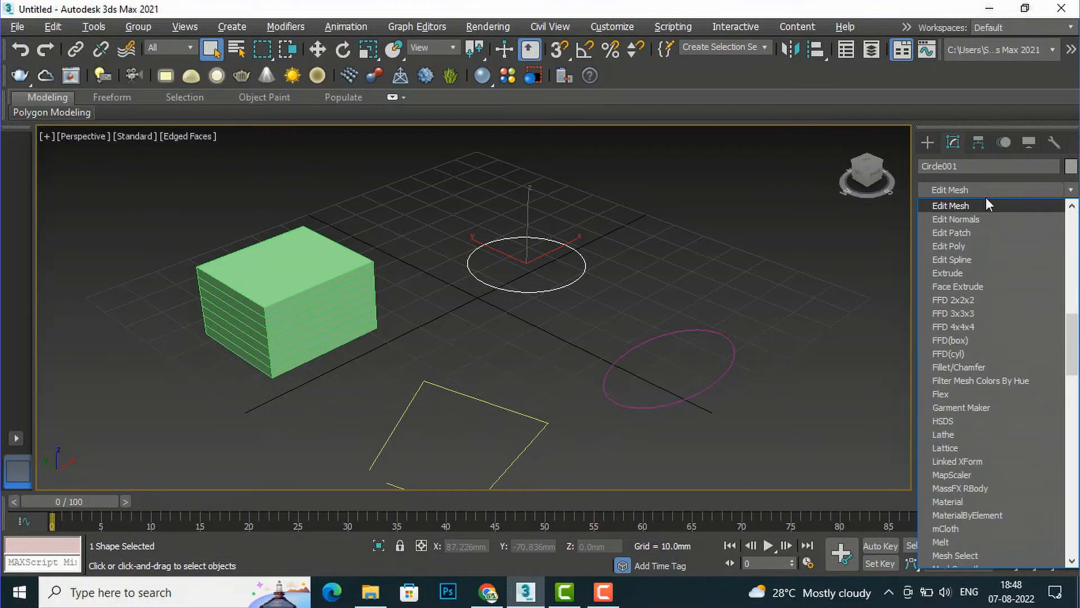
pyautogui.click(964, 270)
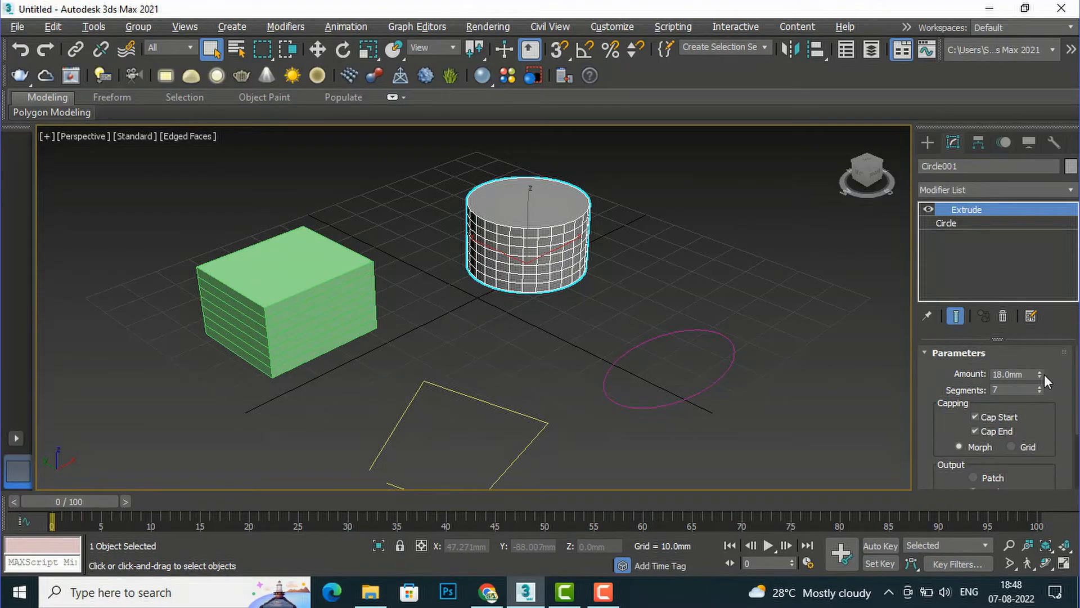
pyautogui.moveTo(1040, 375); pyautogui.dragTo(1037, 350)
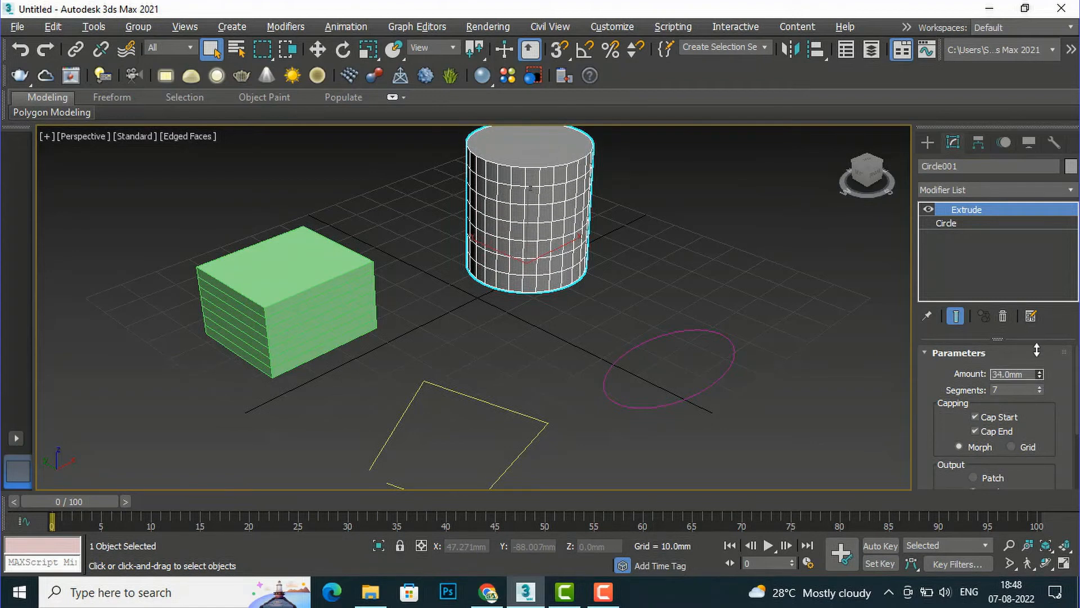
# Reduce the circle's extrusion to 3 segments.
pyautogui.click(1040, 392)
pyautogui.click(1040, 392)
pyautogui.click(1040, 392)
pyautogui.click(1040, 392)
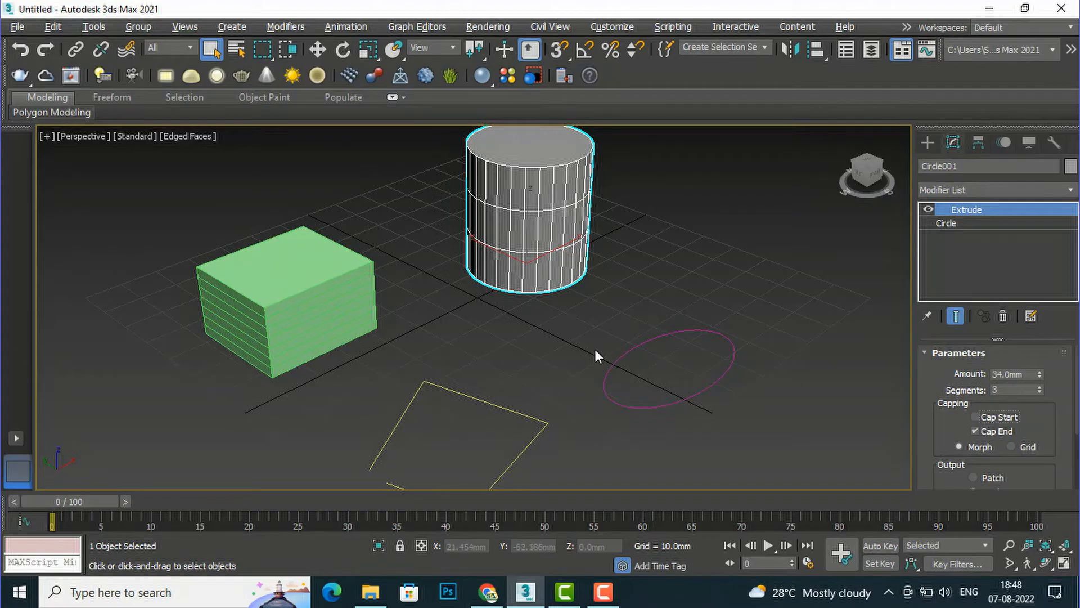
# Compare the extruded circle with Cap Start and Cap End each switched off, and restore both caps.
pyautogui.scroll(-3, 501, 309)
pyautogui.scroll(3, 507, 301)
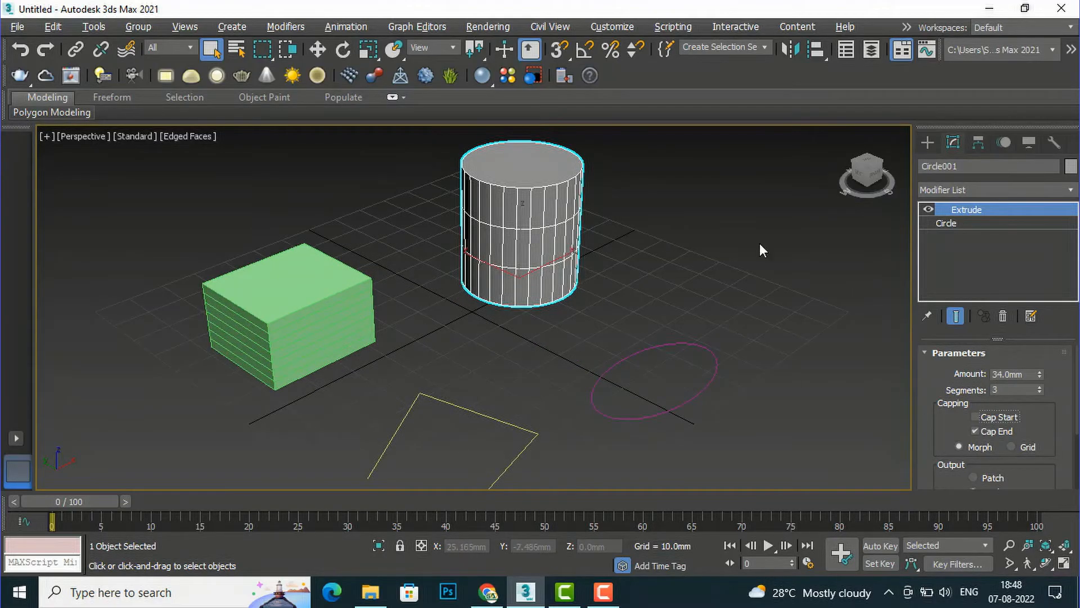
pyautogui.moveTo(863, 174)
pyautogui.mouseDown()
pyautogui.moveTo(876, 164)
pyautogui.moveTo(871, 113)
pyautogui.moveTo(869, 169)
pyautogui.mouseUp()
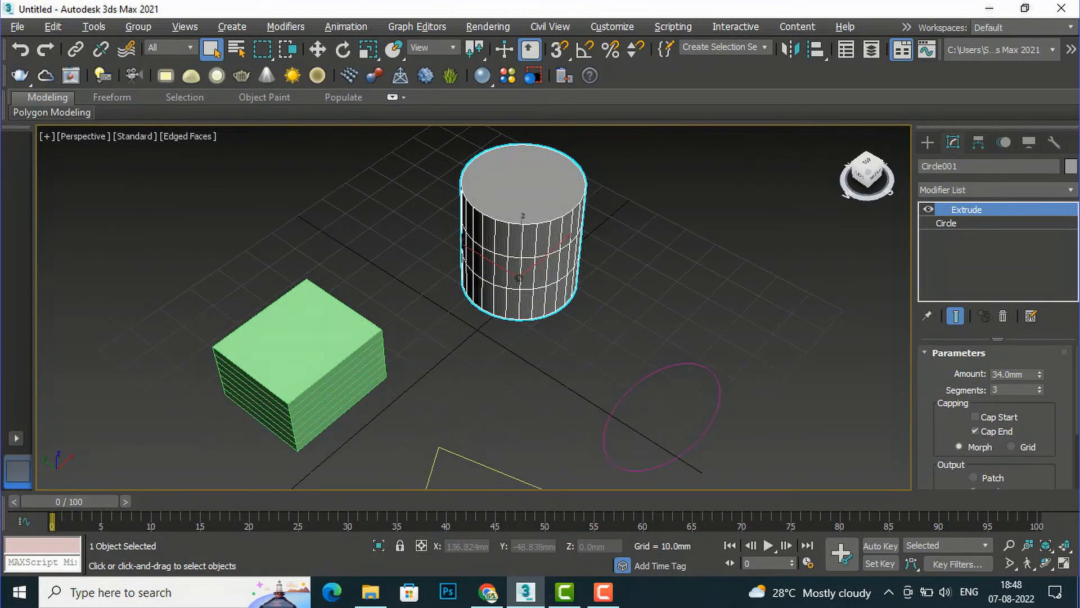
pyautogui.click(975, 431)
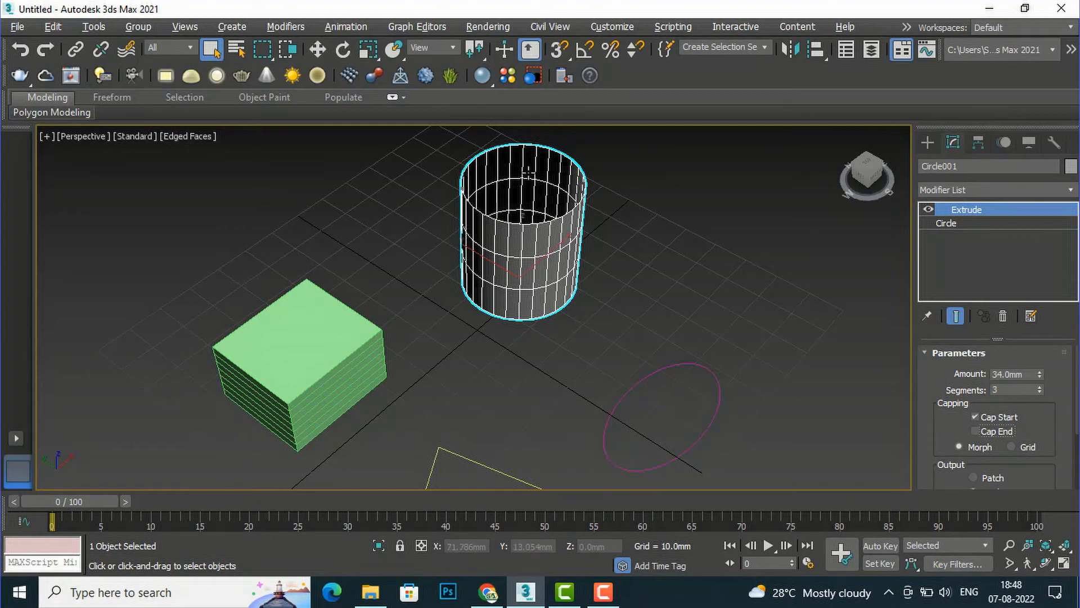
pyautogui.click(978, 432)
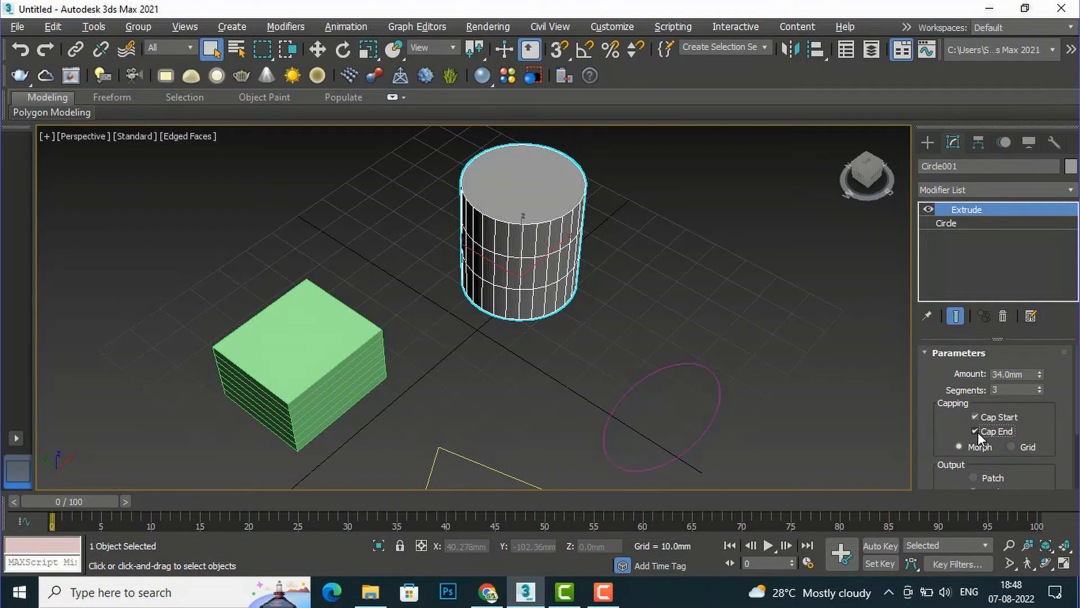
pyautogui.scroll(-2, 537, 247)
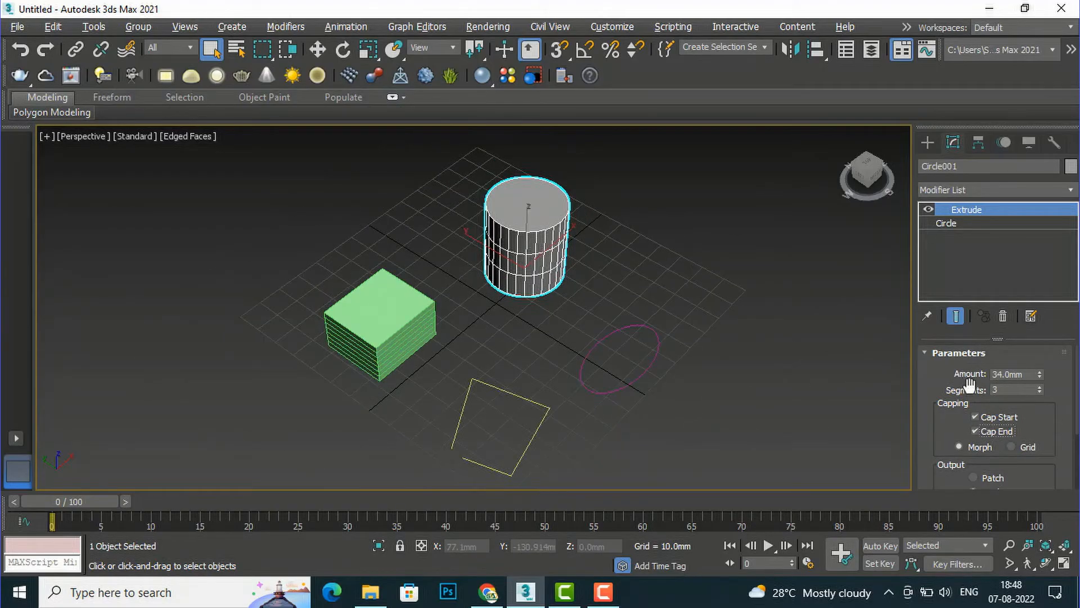
# Compare the extruded circle's Patch and NURBS output types with Mesh, and restore Mesh output.
pyautogui.scroll(-2, 963, 380)
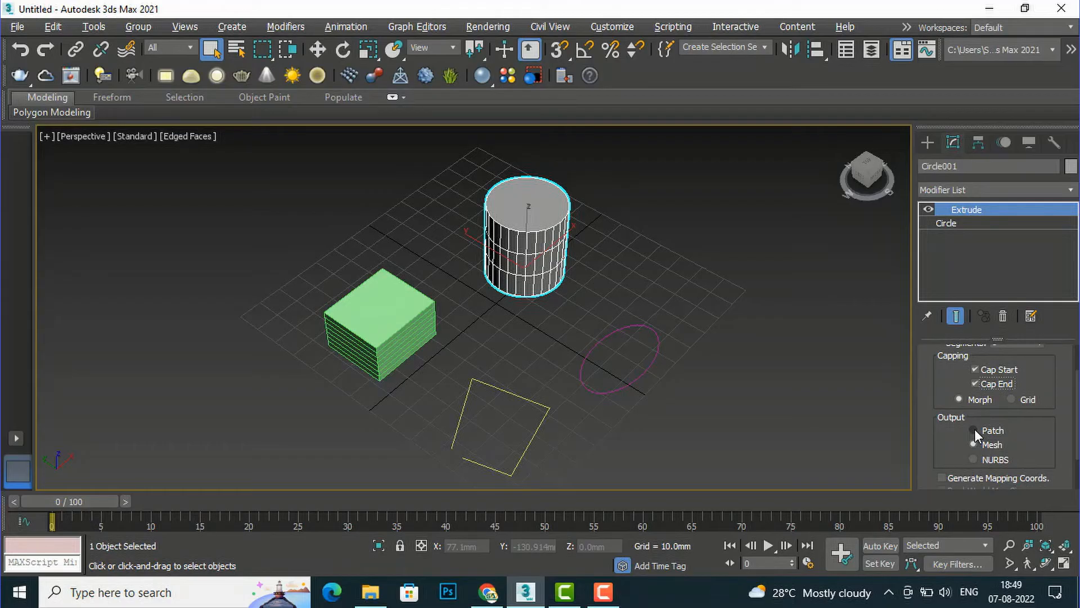
pyautogui.click(974, 430)
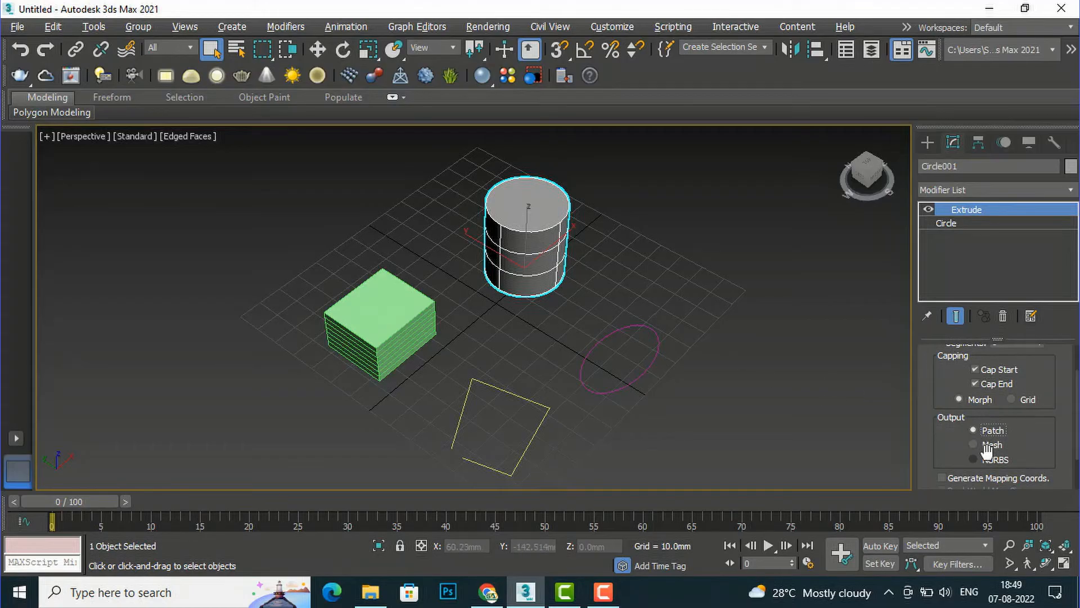
pyautogui.click(971, 444)
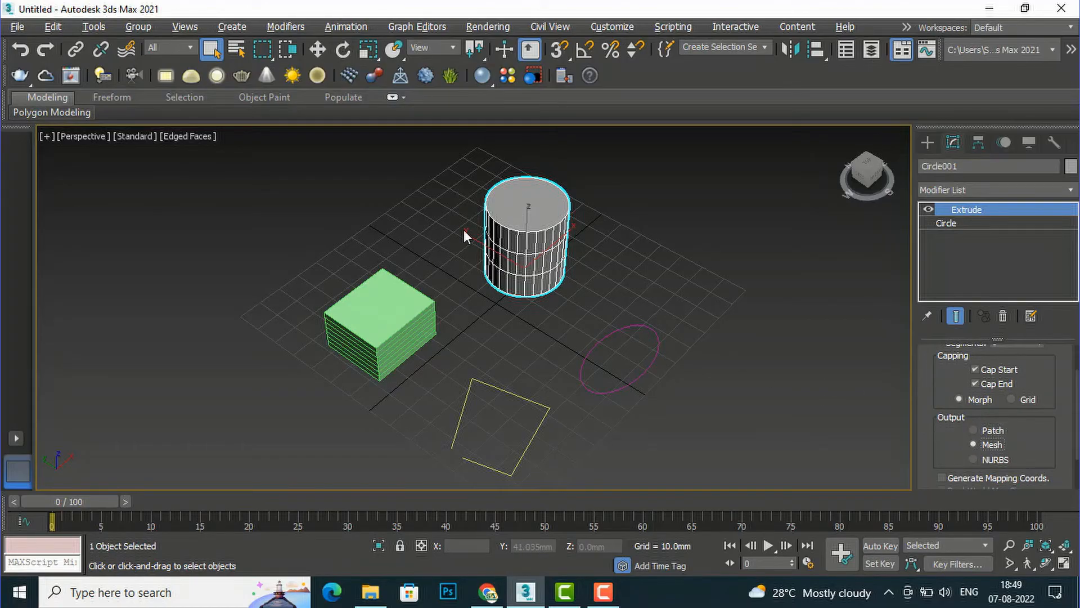
pyautogui.click(974, 459)
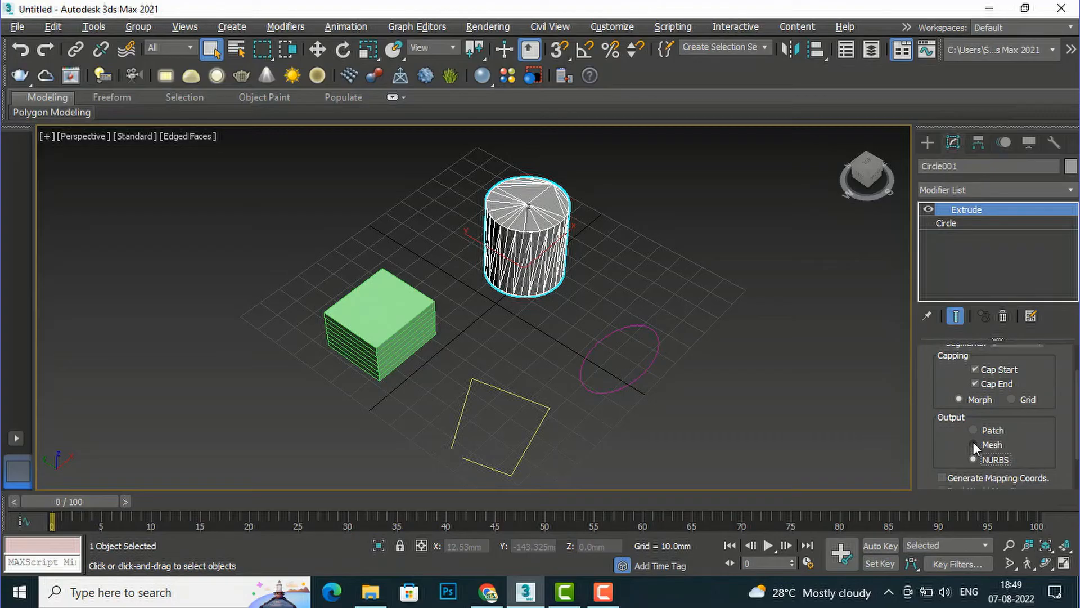
pyautogui.click(974, 445)
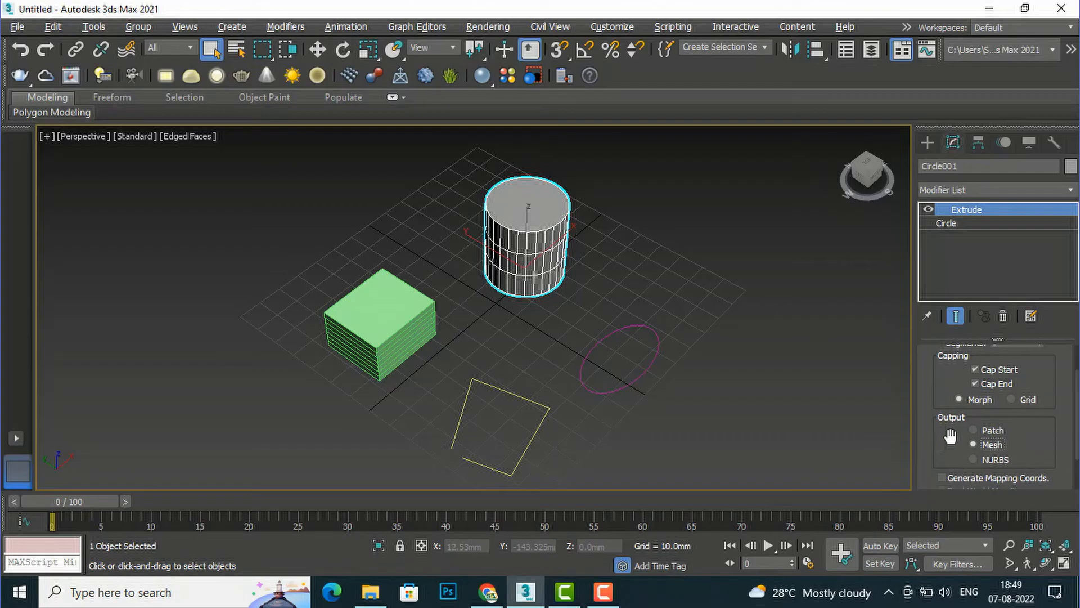
pyautogui.scroll(-3, 1033, 416)
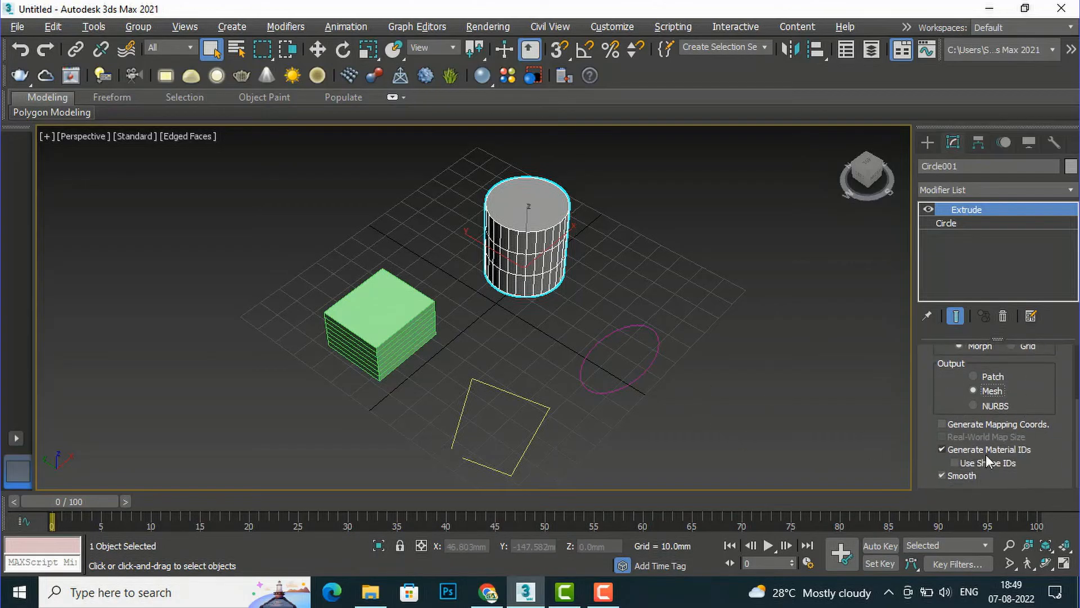
pyautogui.scroll(3, 973, 428)
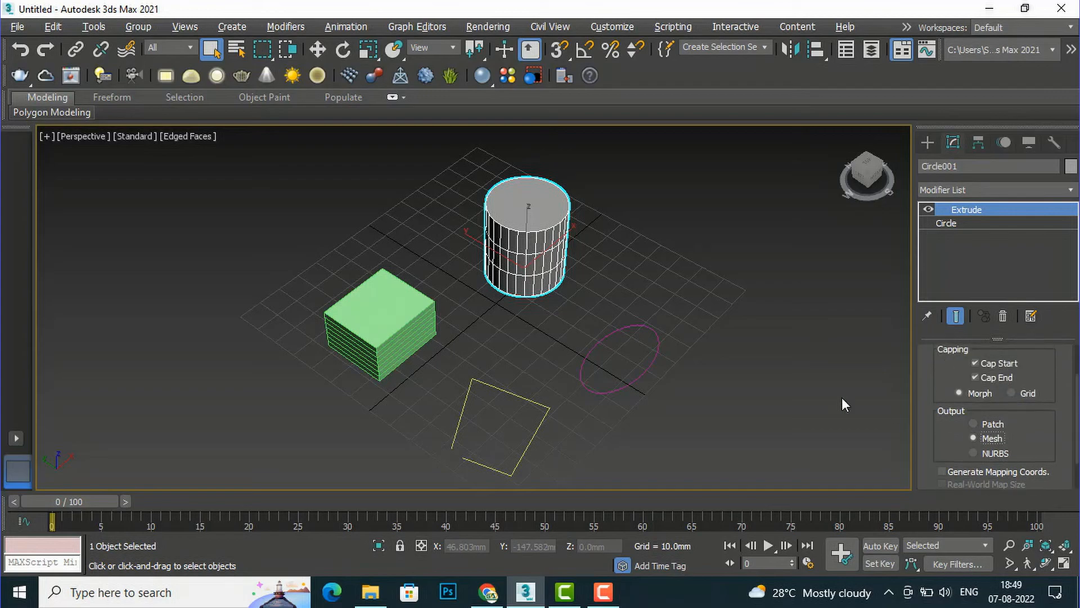
# Apply an Extrude modifier to the ellipse spline with an amount of 34 mm and 3 segments.
pyautogui.click(656, 355)
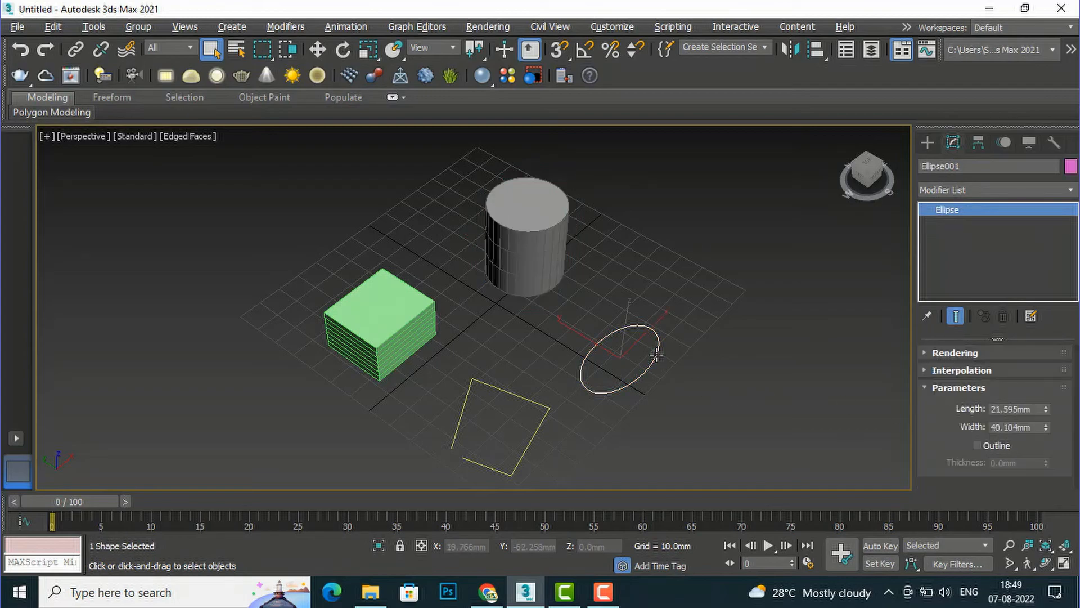
pyautogui.click(968, 189)
pyautogui.press('e')
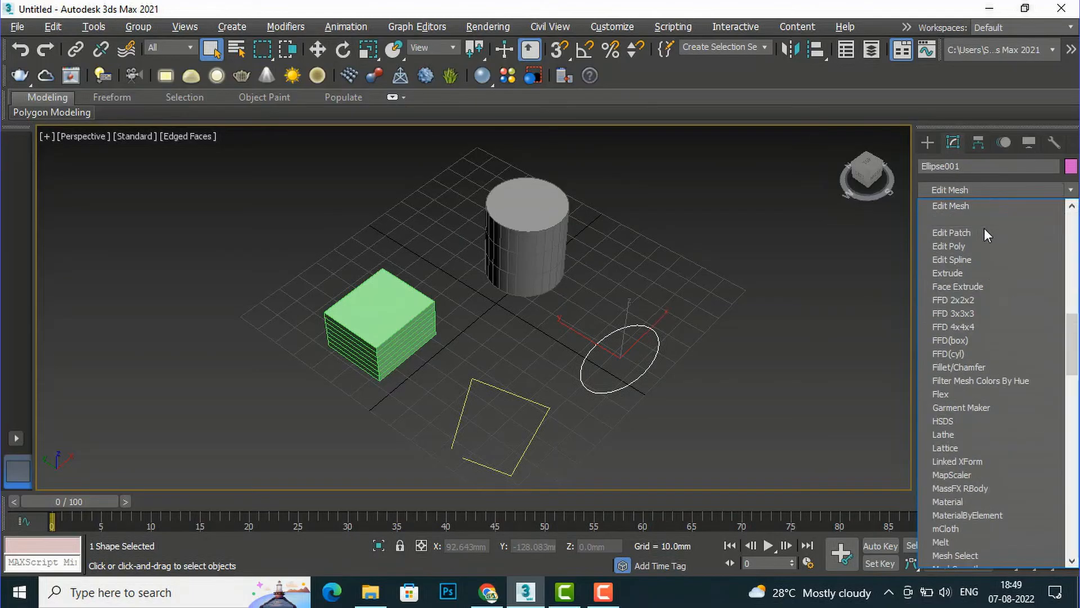
pyautogui.click(978, 273)
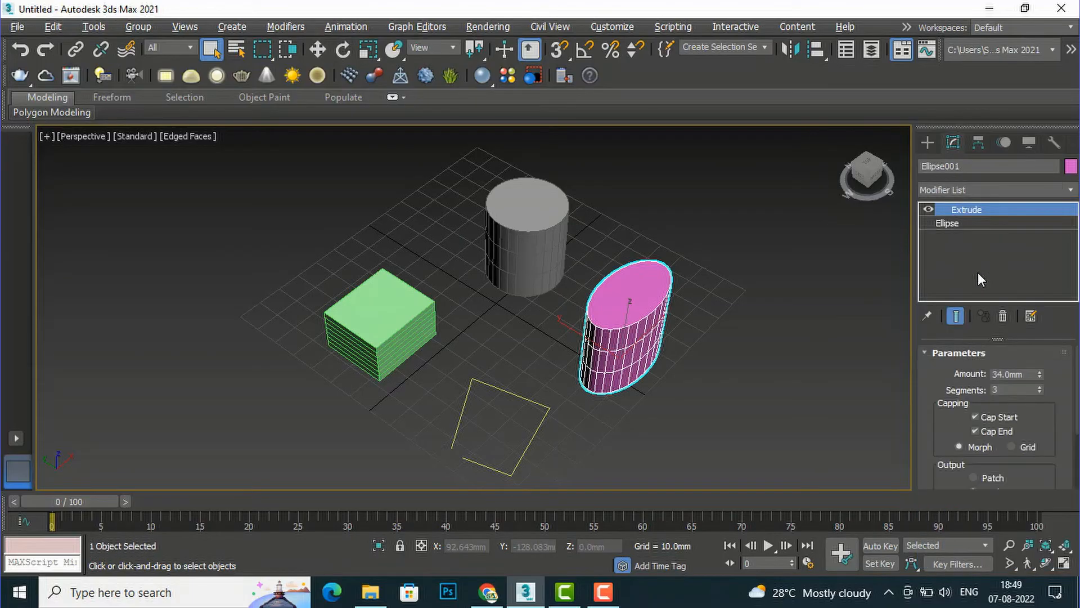
# Try the ellipse extrusion with Cap End off and with Grid capping, and restore Cap End and Morph.
pyautogui.click(976, 430)
pyautogui.click(976, 432)
pyautogui.click(1012, 446)
pyautogui.click(959, 447)
pyautogui.scroll(-1, 1007, 428)
pyautogui.scroll(-3, 1018, 456)
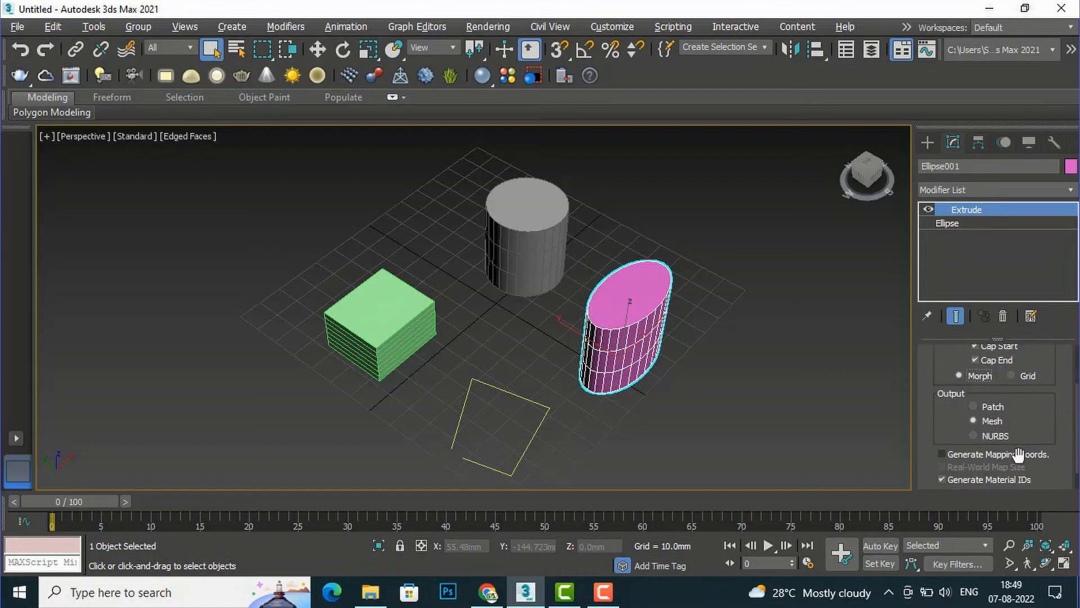
# Apply an Extrude modifier to the open four-segment line spline with Morph capping and Mesh output.
pyautogui.scroll(1, 1026, 445)
pyautogui.scroll(5, 459, 461)
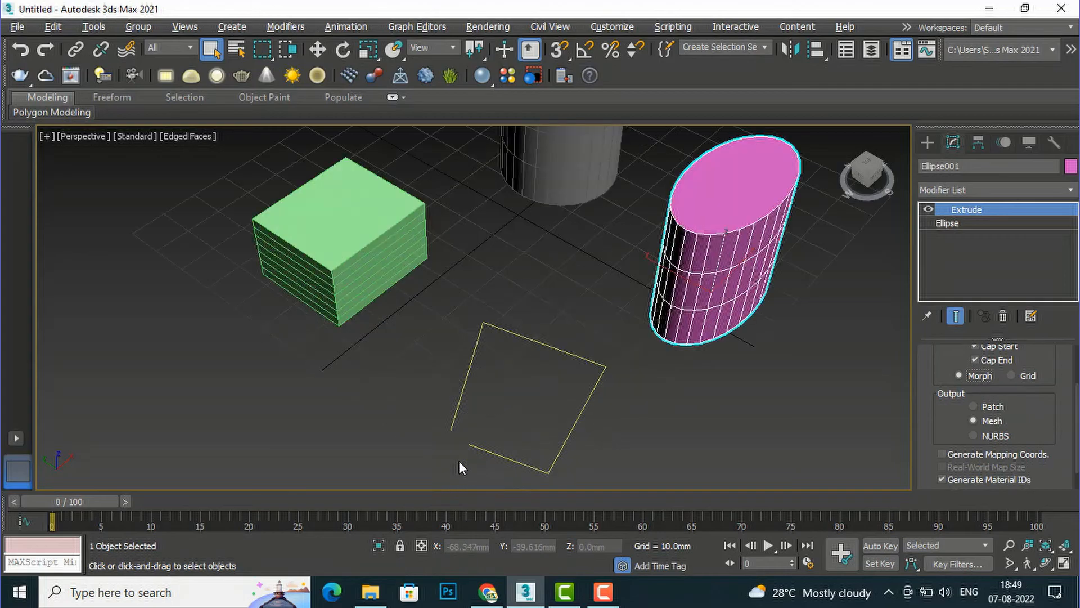
pyautogui.scroll(-5, 448, 420)
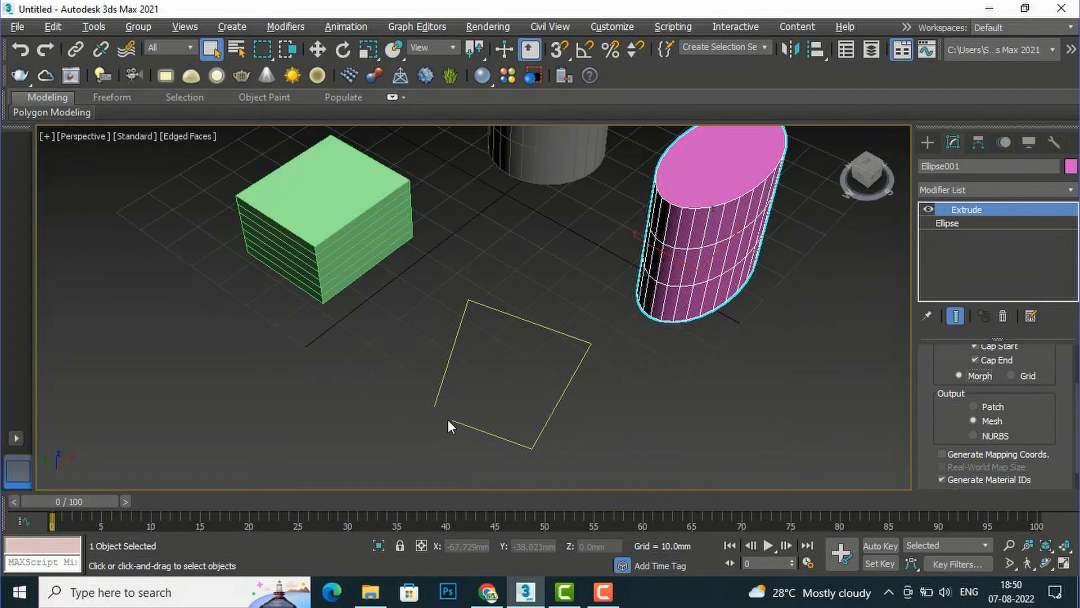
pyautogui.click(566, 392)
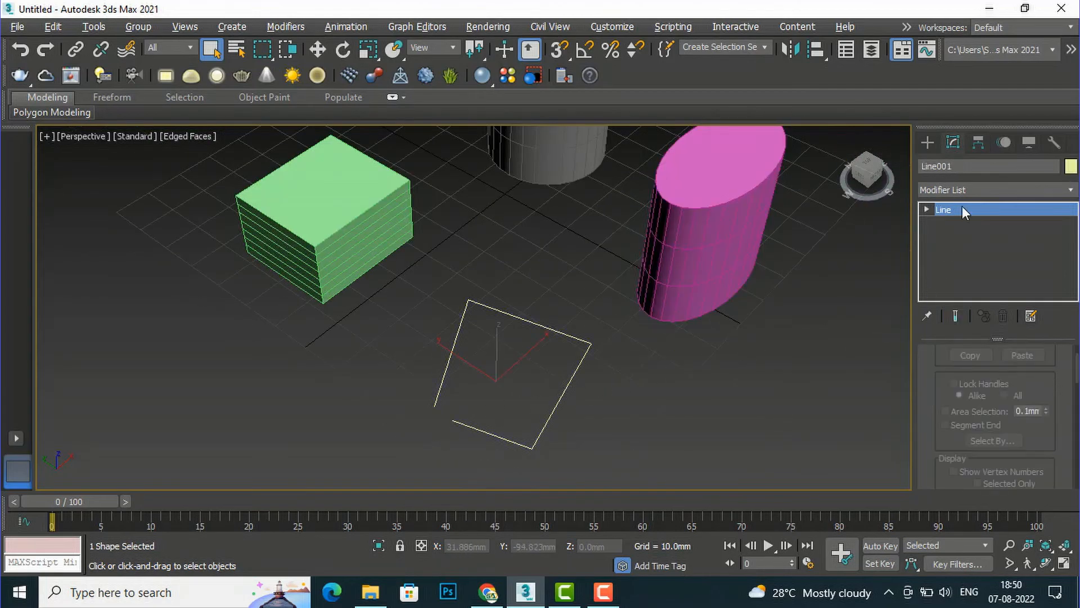
pyautogui.click(964, 188)
pyautogui.press('e')
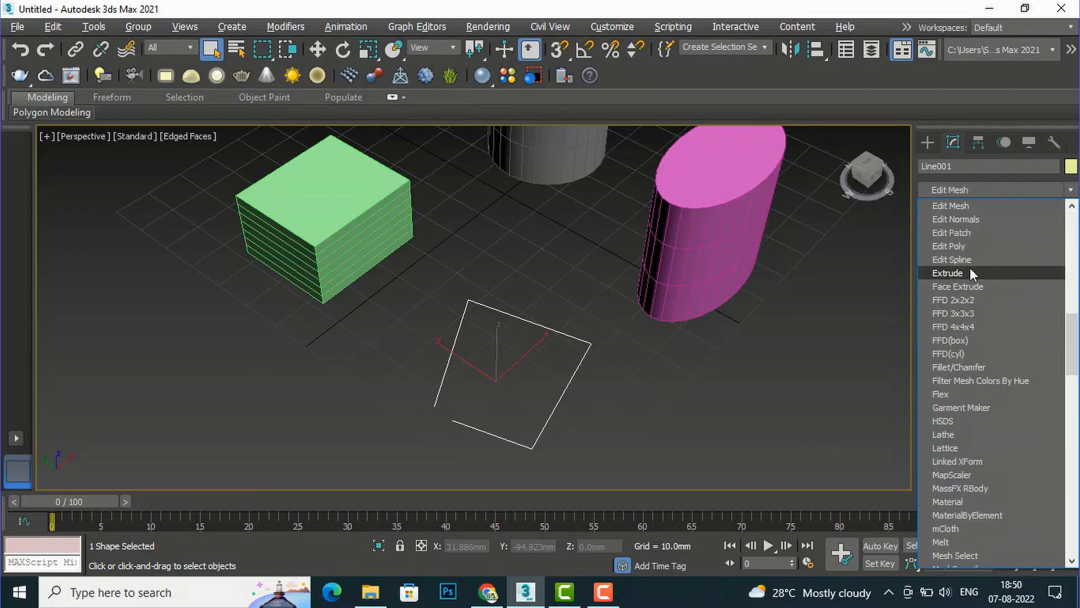
pyautogui.click(973, 273)
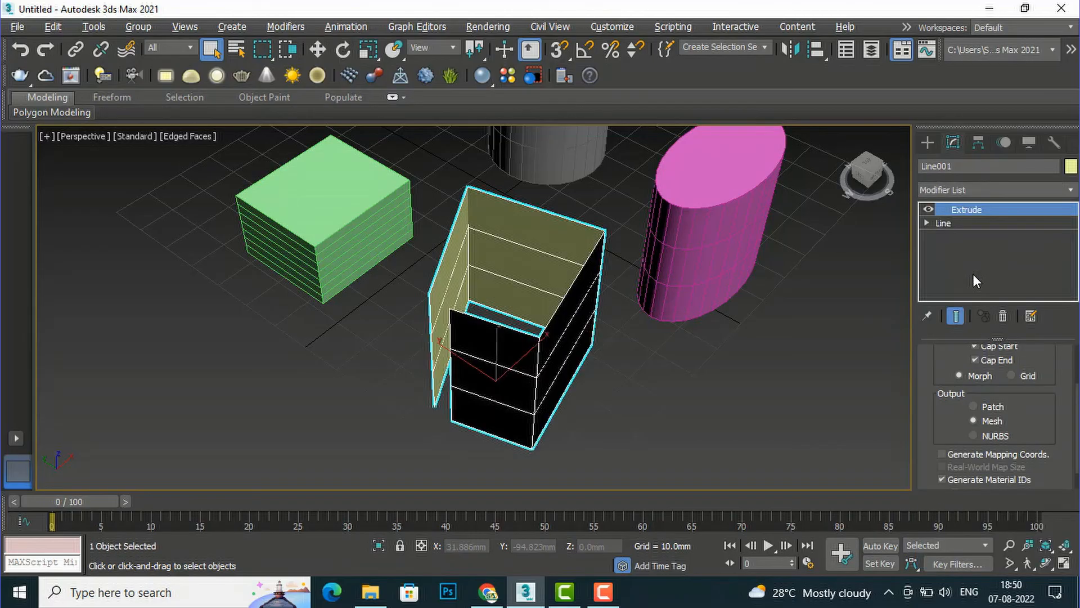
# Examine the gap and missing caps of the extruded open line and compare it with the extruded closed shapes.
pyautogui.scroll(3, 471, 296)
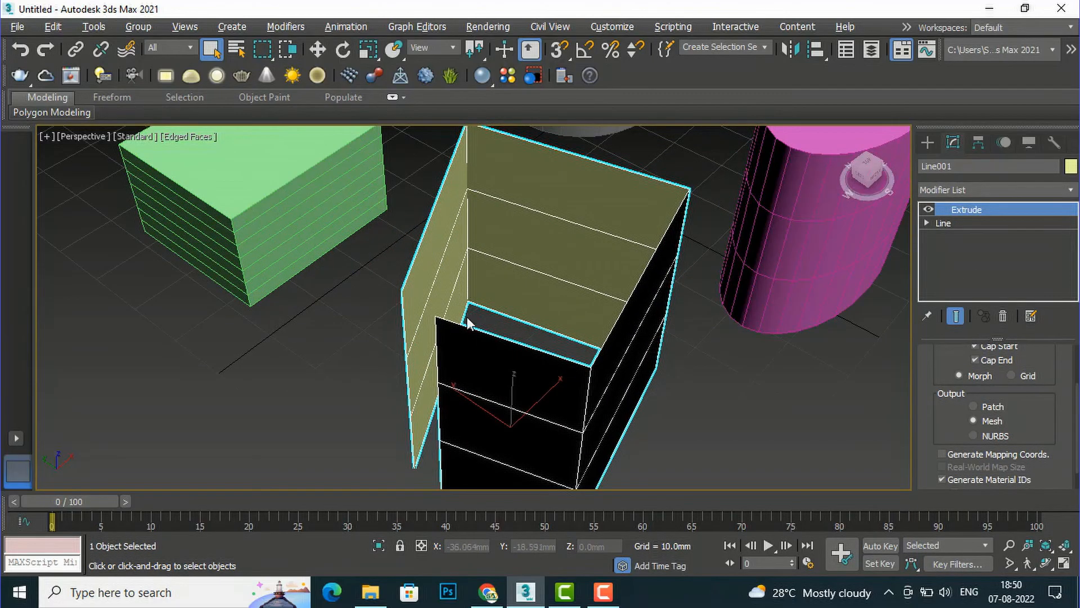
pyautogui.scroll(-3, 558, 397)
pyautogui.scroll(3, 552, 386)
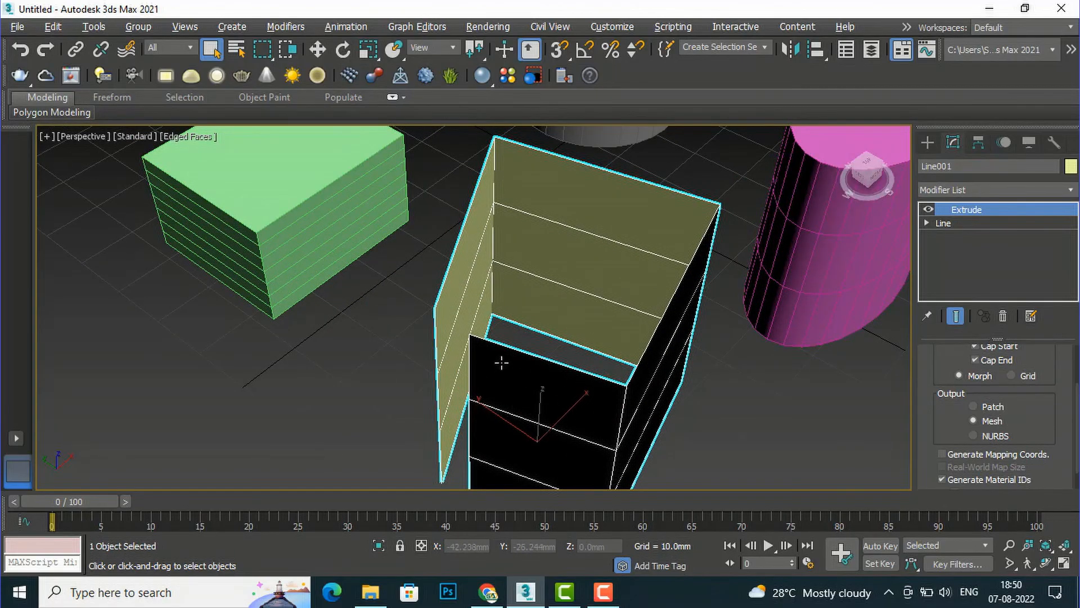
pyautogui.scroll(-3, 464, 327)
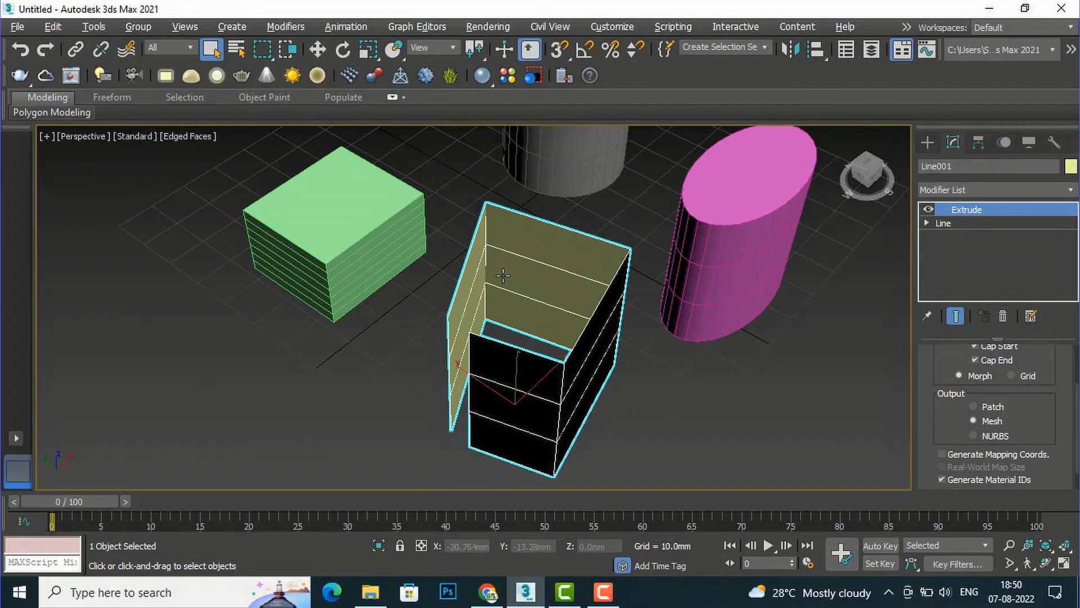
pyautogui.scroll(3, 449, 281)
pyautogui.scroll(-3, 447, 274)
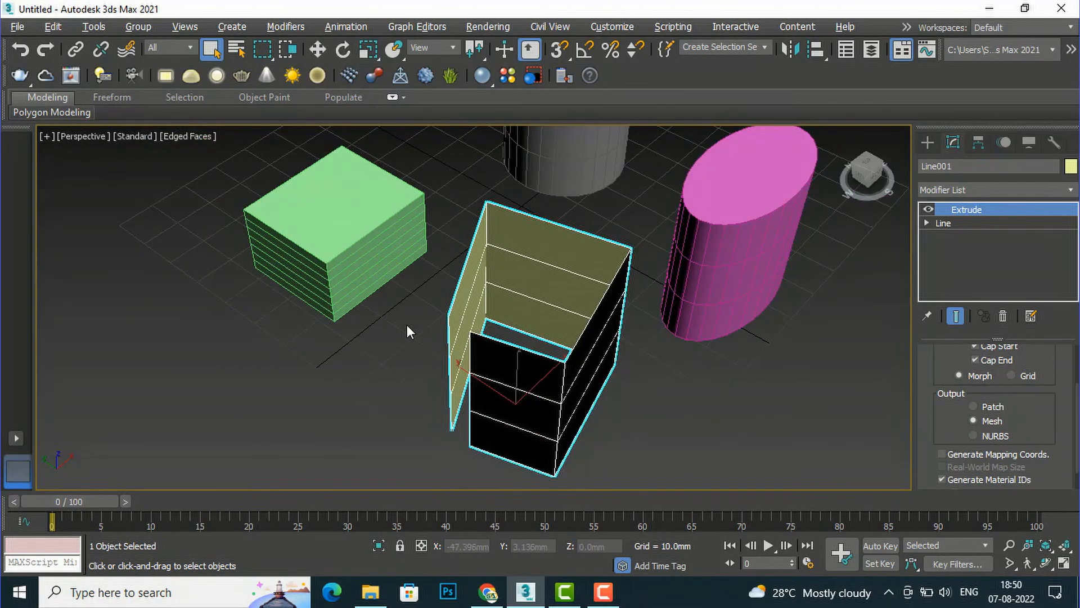
pyautogui.scroll(-3, 421, 348)
pyautogui.scroll(2, 445, 337)
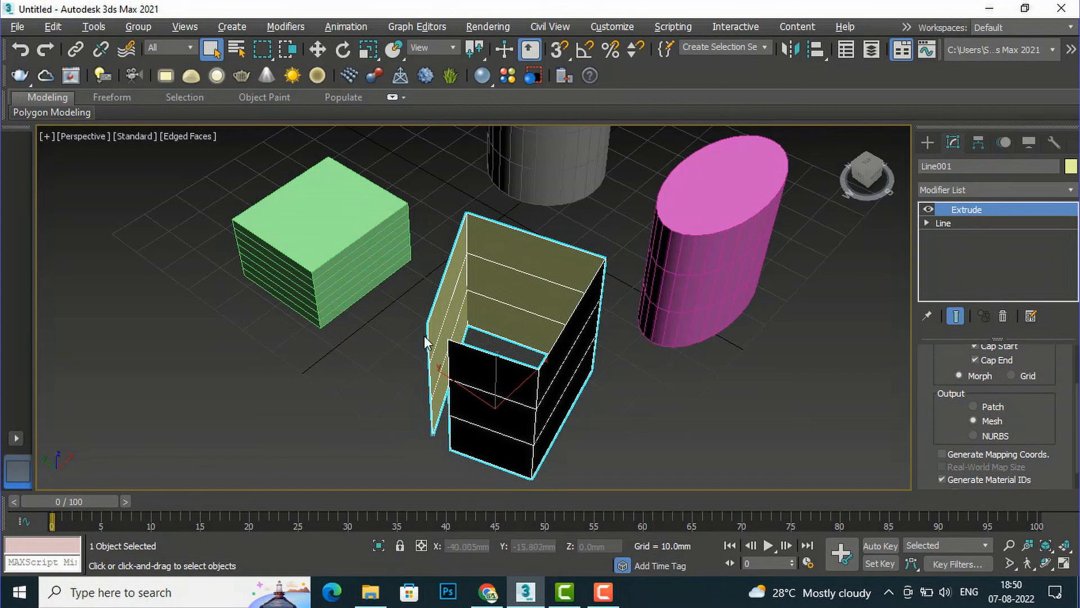
pyautogui.scroll(-3, 419, 340)
pyautogui.scroll(-1, 419, 340)
pyautogui.scroll(4, 517, 287)
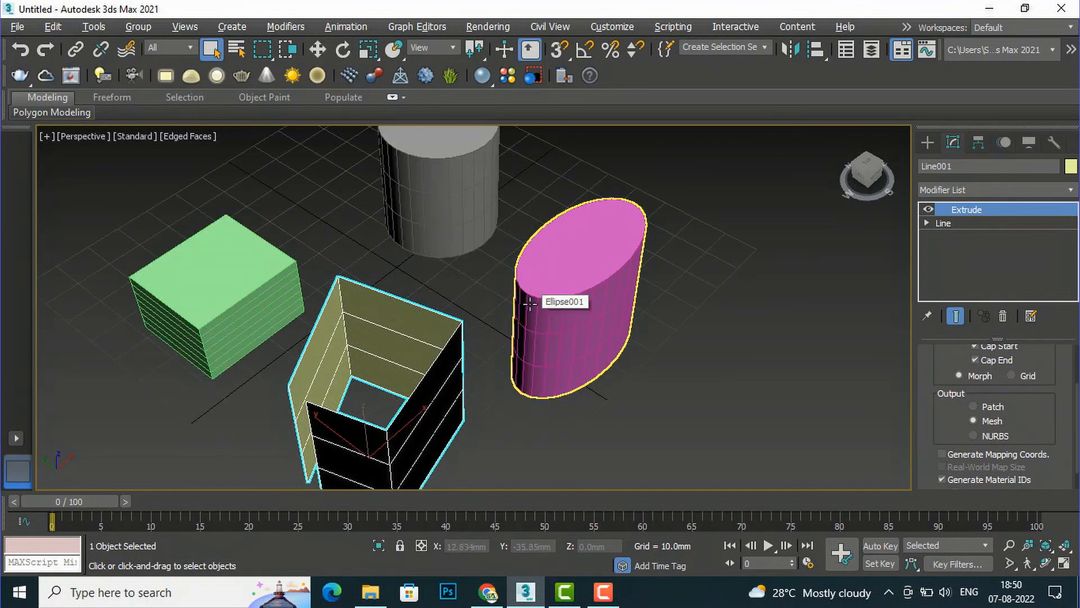
pyautogui.scroll(-3, 500, 398)
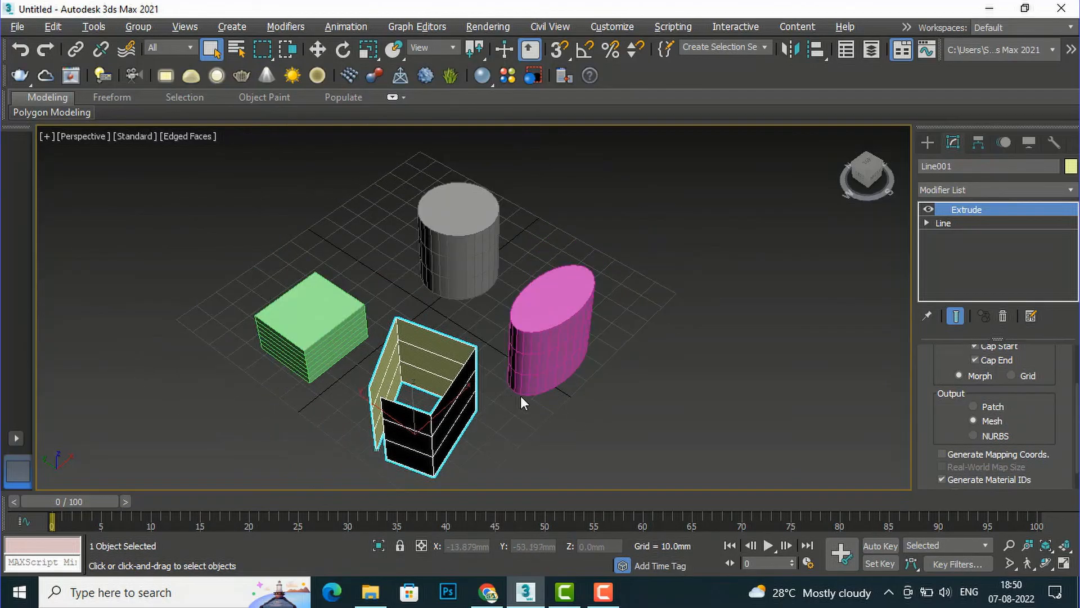